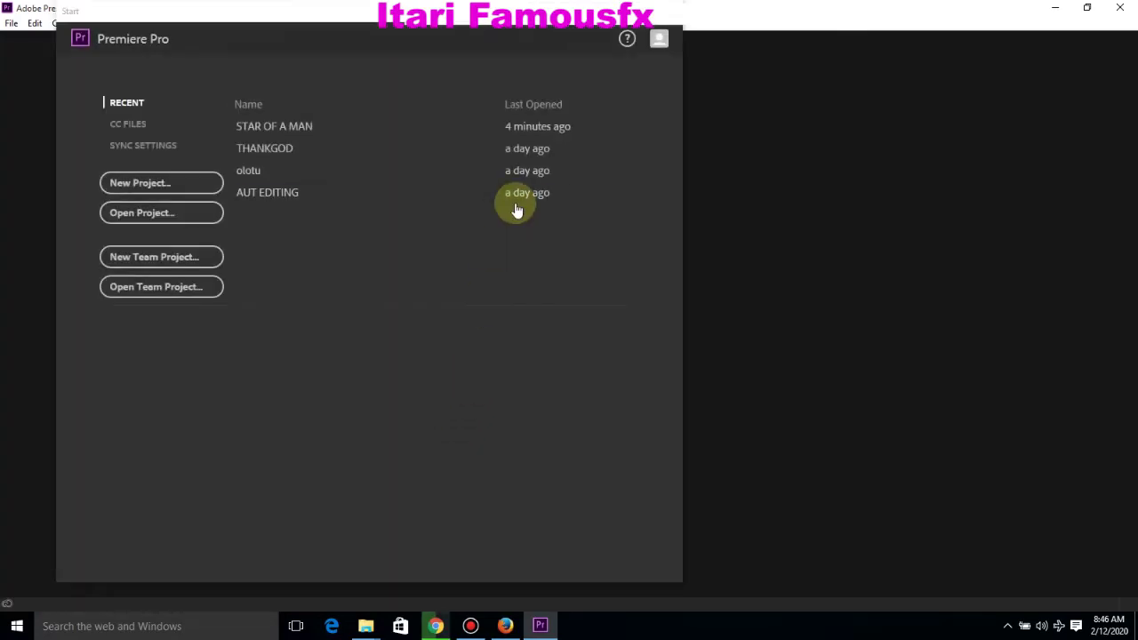
# Step: Start a new project from the Start screen and name it NEW PROJECT
pyautogui.click(154, 181)
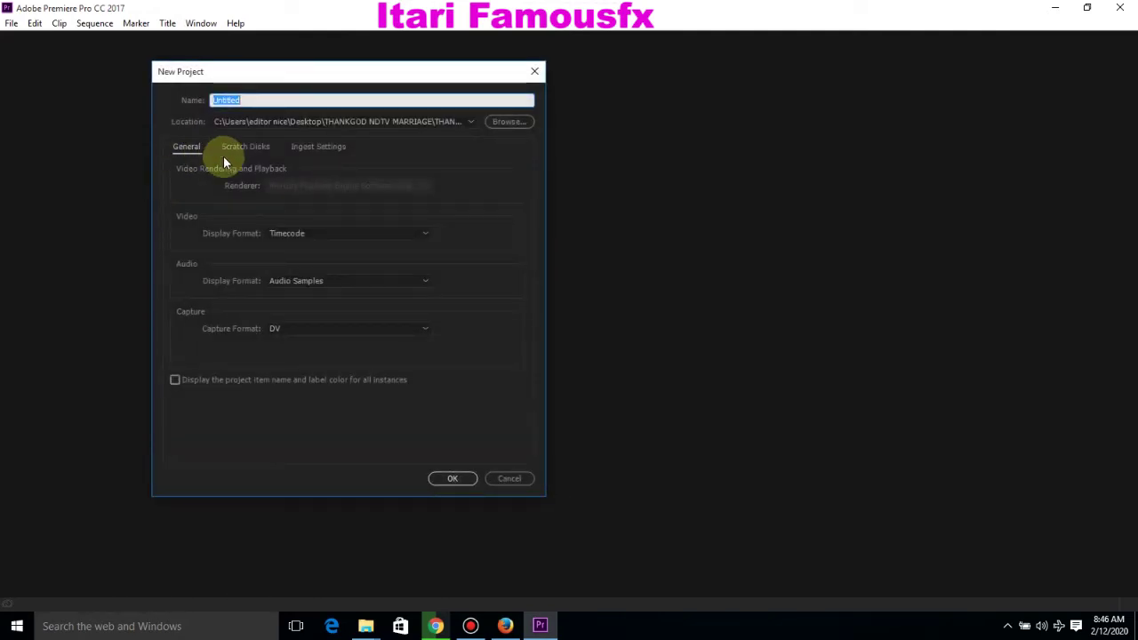
pyautogui.write('NEW PROJECT')
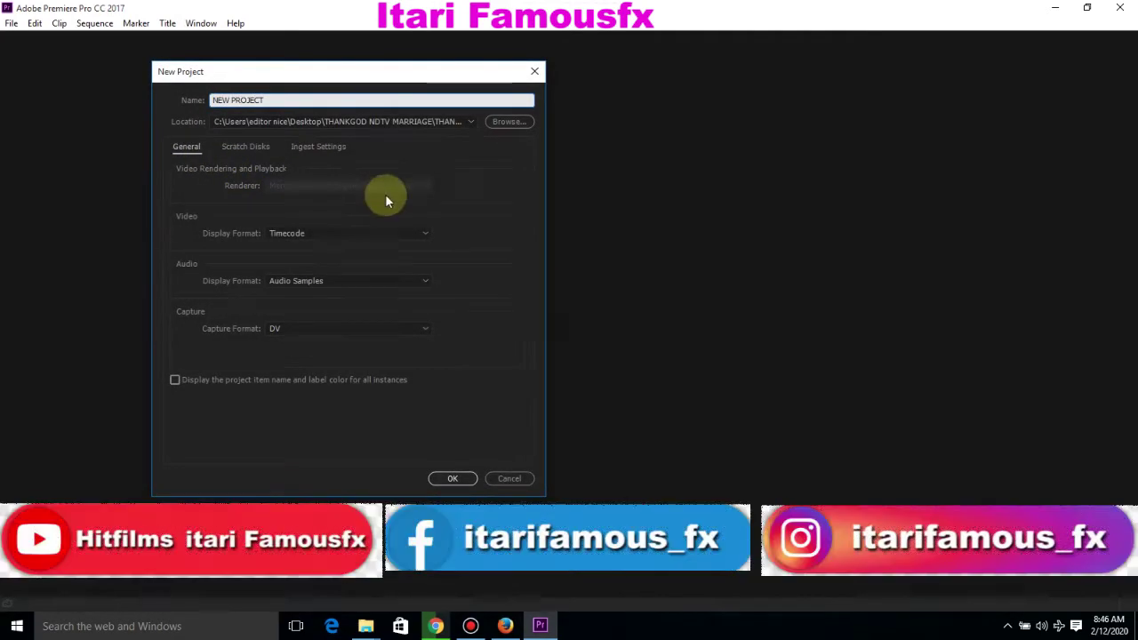
# Step: Set the project location to This PC > Documents through the folder picker
pyautogui.click(502, 123)
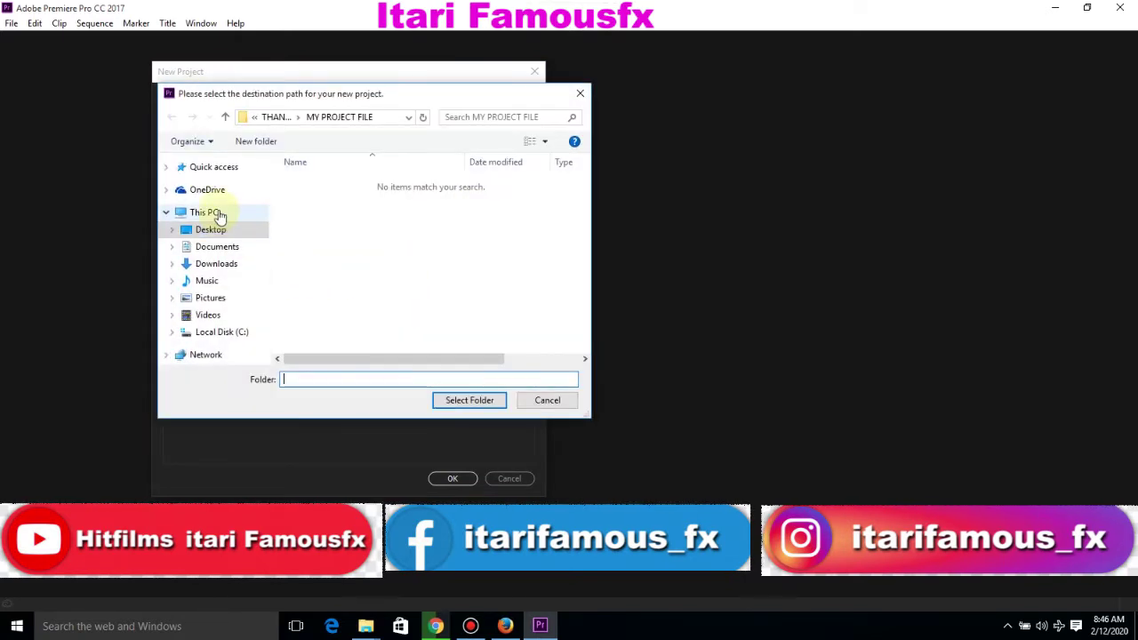
pyautogui.click(215, 213)
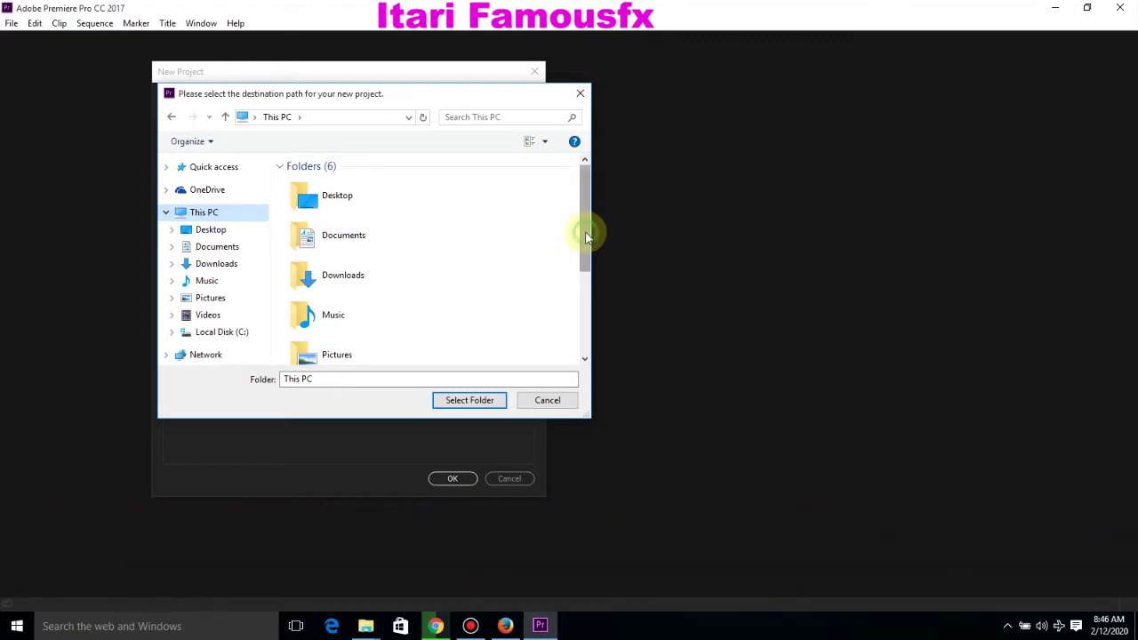
pyautogui.moveTo(586, 235); pyautogui.dragTo(580, 274)
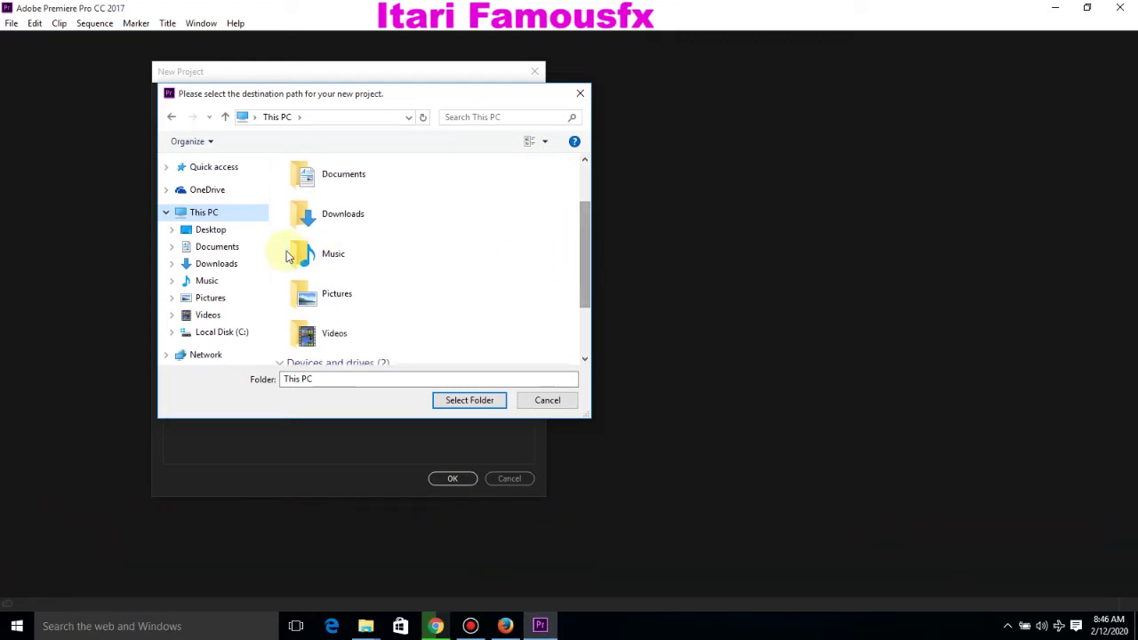
pyautogui.click(215, 231)
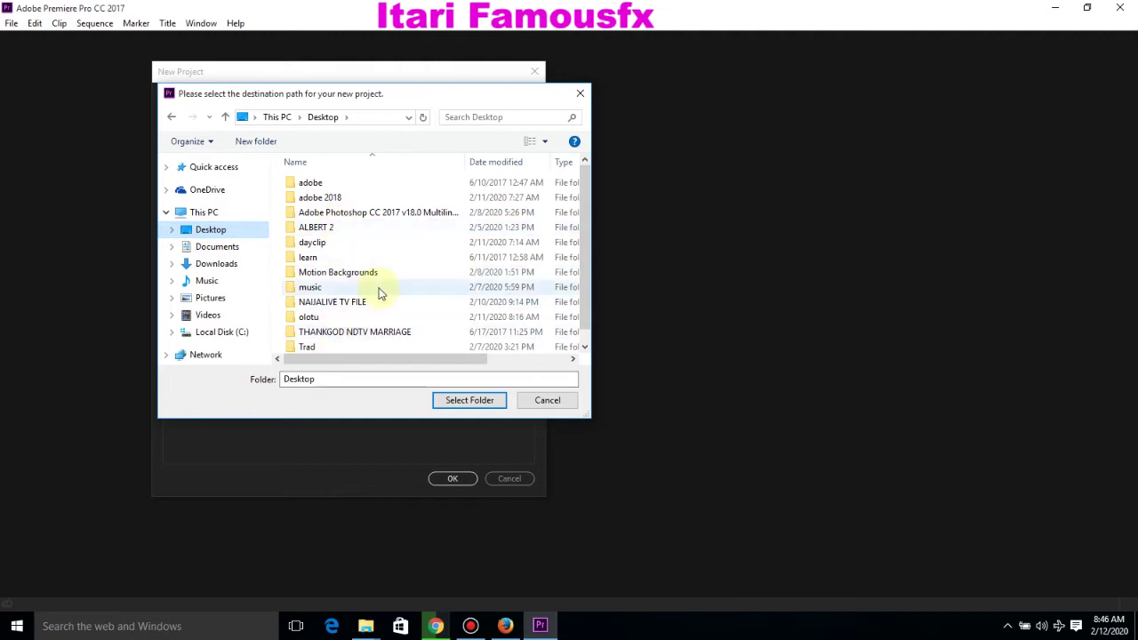
pyautogui.click(218, 283)
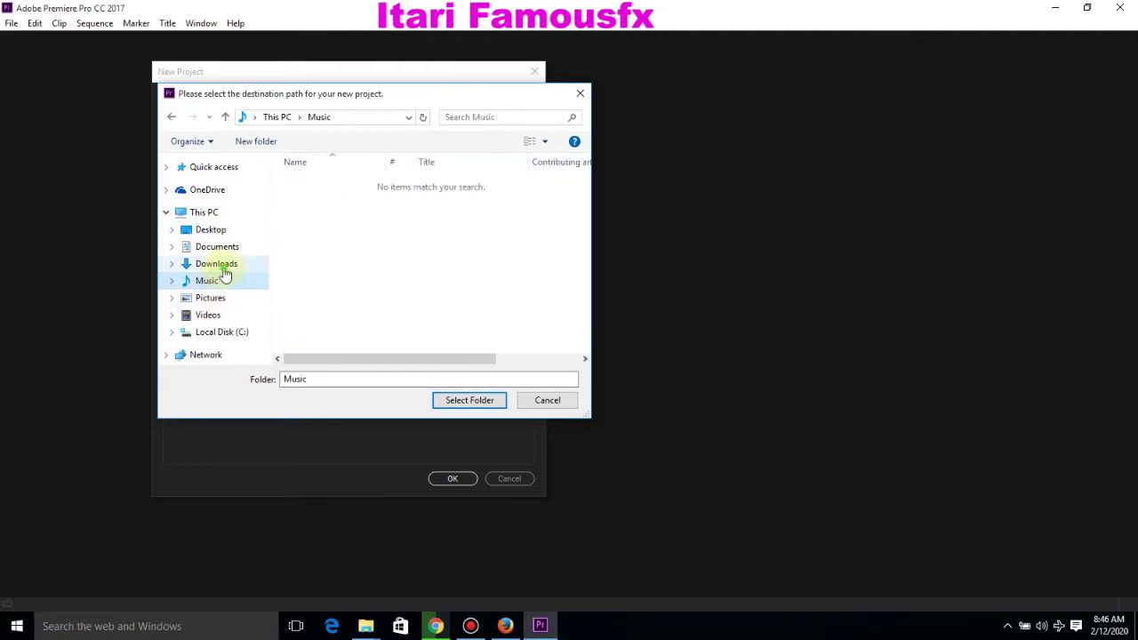
pyautogui.click(222, 265)
pyautogui.click(230, 252)
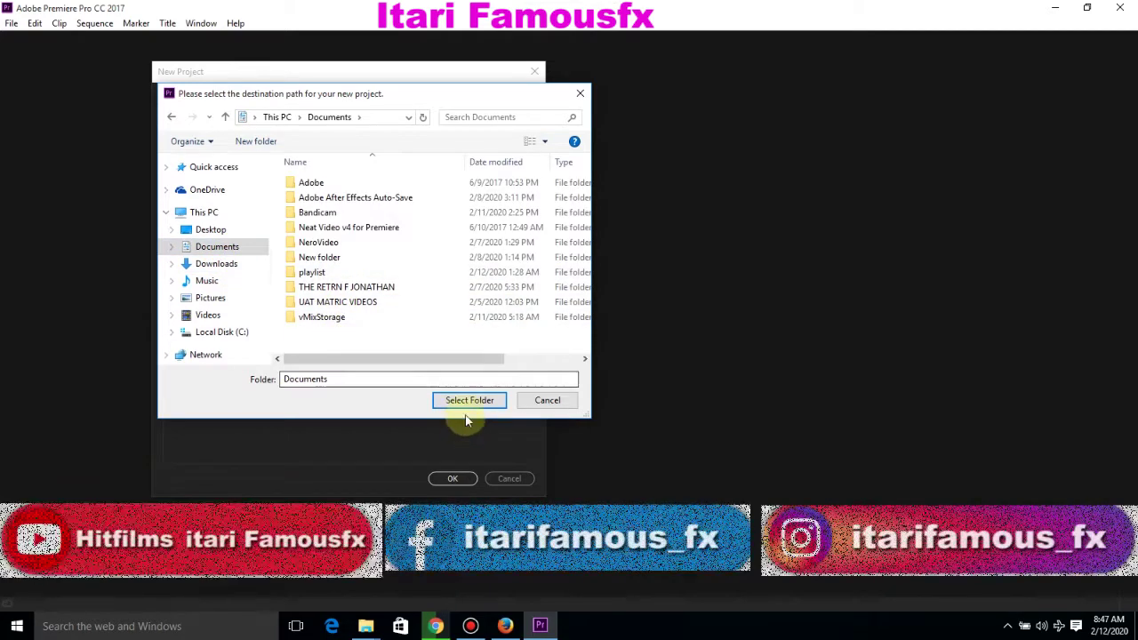
pyautogui.click(466, 406)
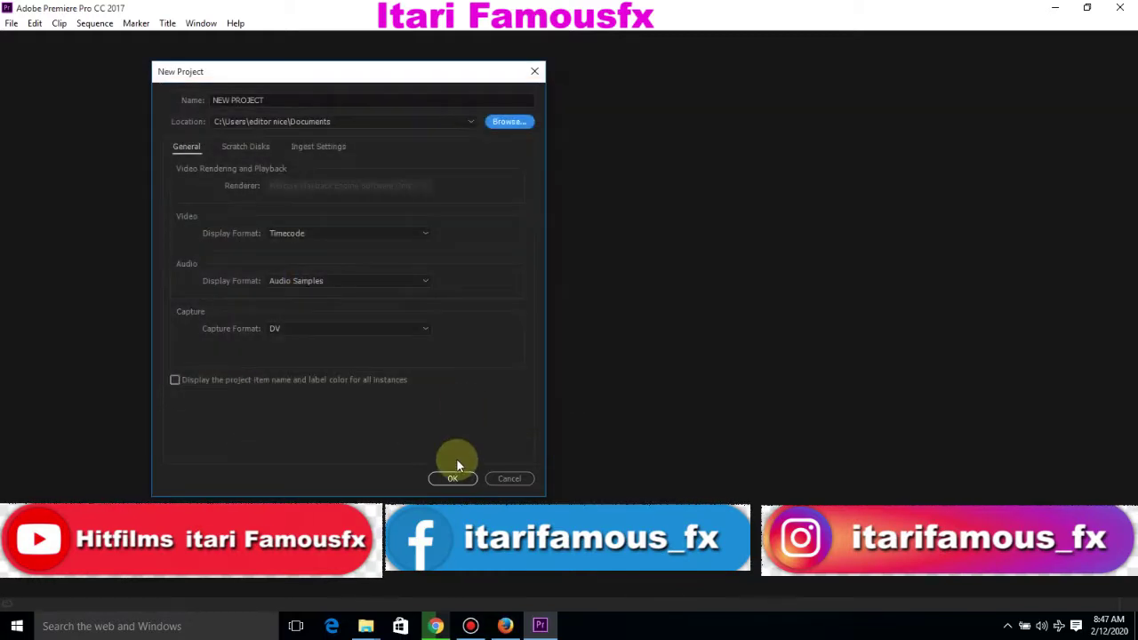
# Step: Confirm the New Project dialog to create NEW PROJECT, then bring up File > New
pyautogui.click(454, 476)
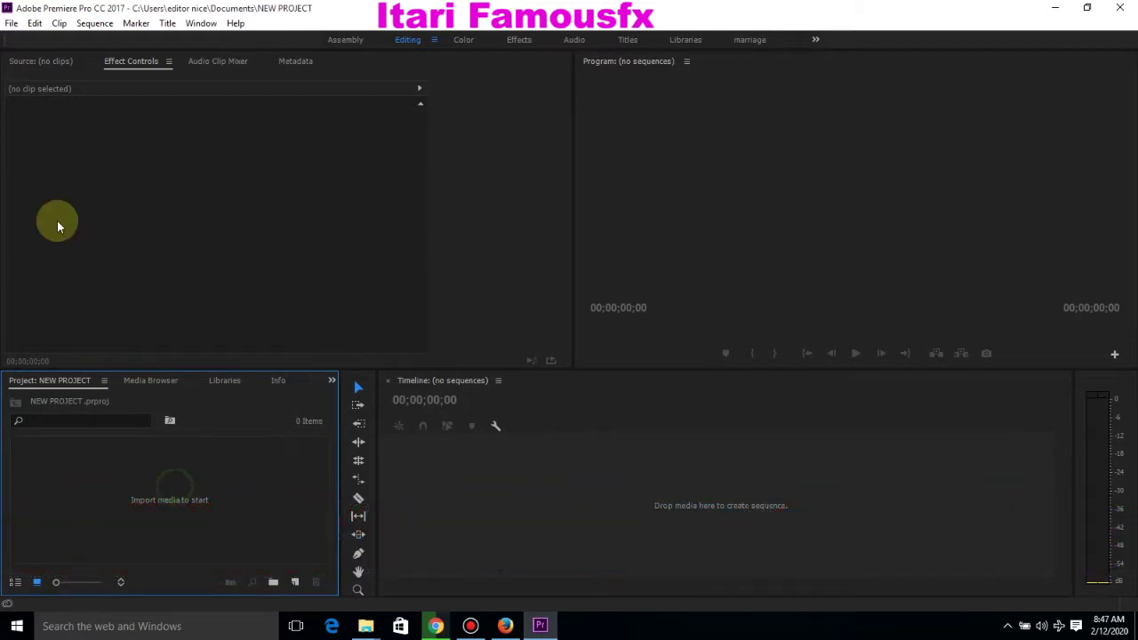
pyautogui.click(10, 24)
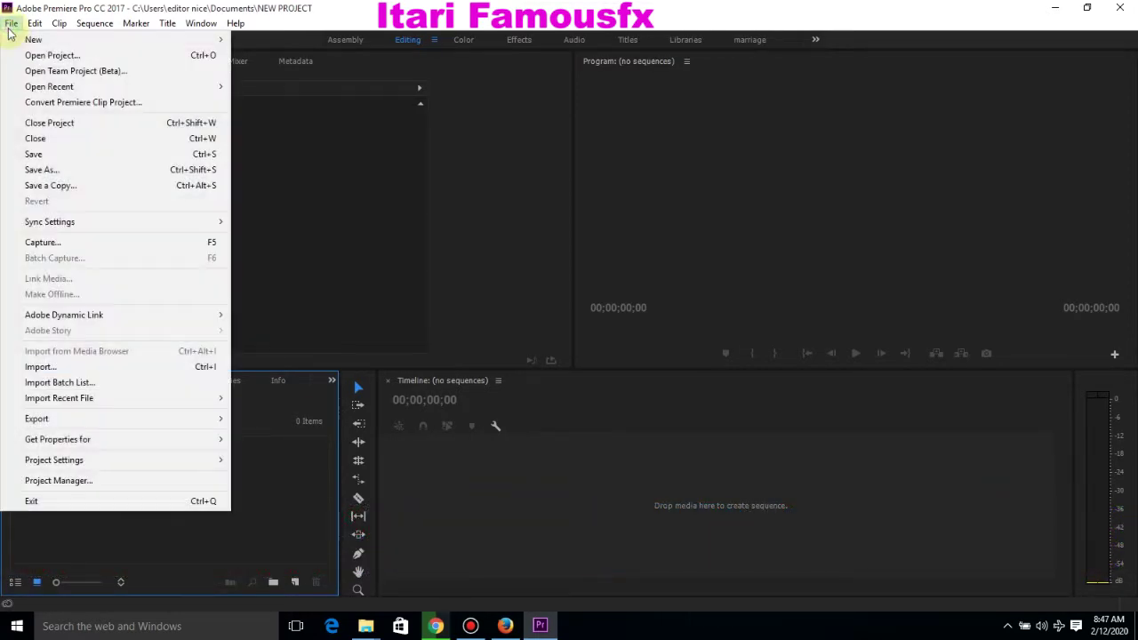
pyautogui.moveTo(185, 27)
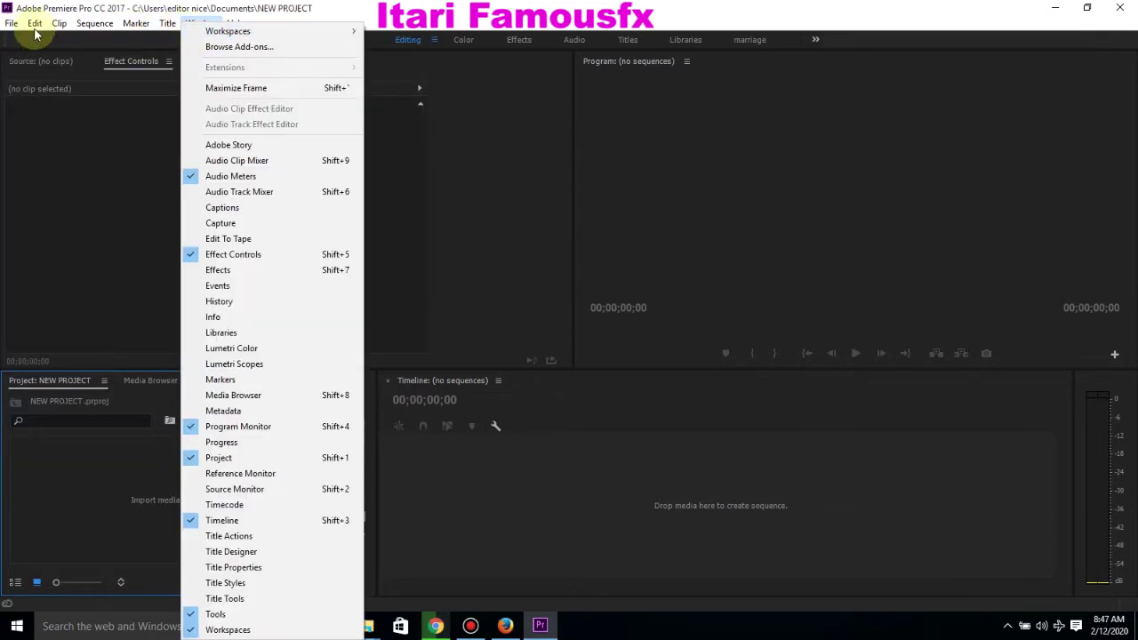
pyautogui.moveTo(12, 24)
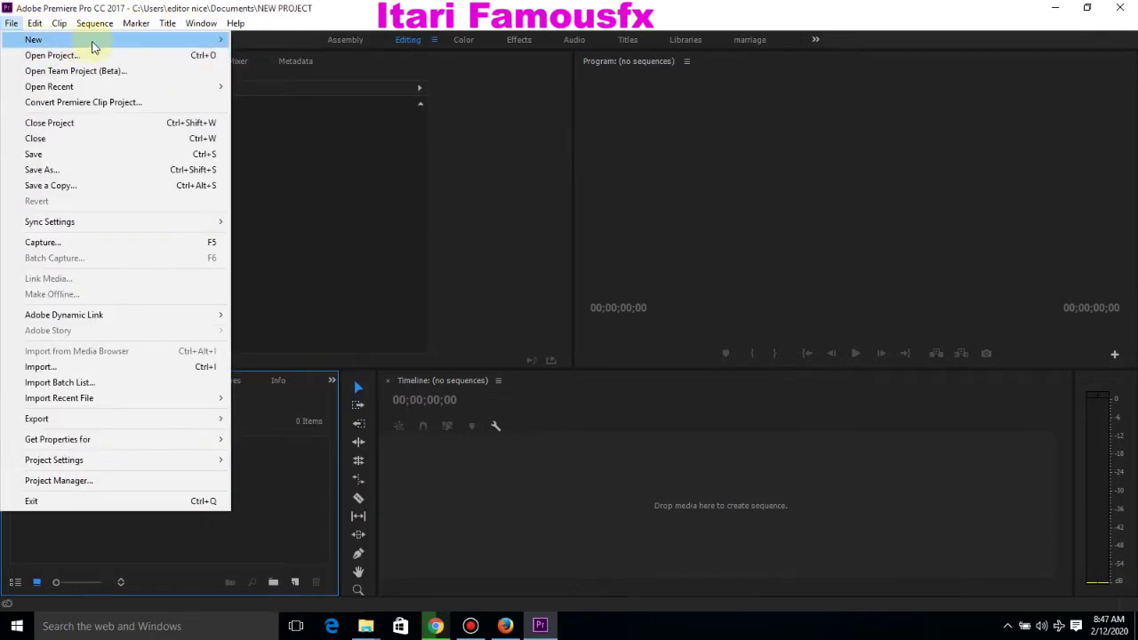
pyautogui.moveTo(98, 40)
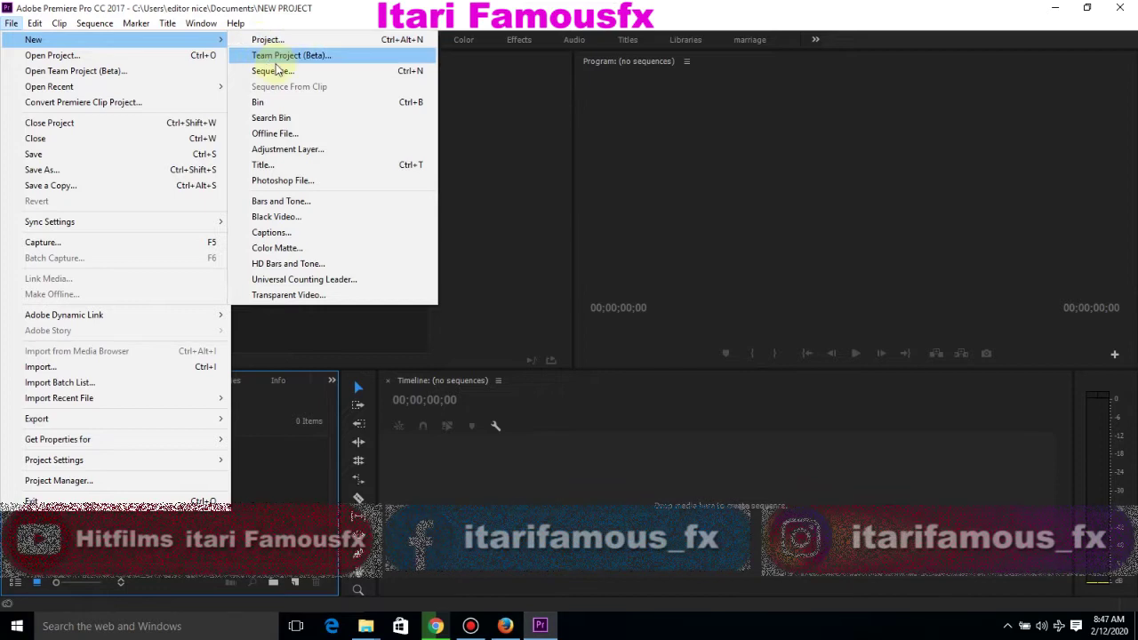
# Step: Create a new sequence from the HDV 720p24 preset and name it TEATING
pyautogui.click(285, 71)
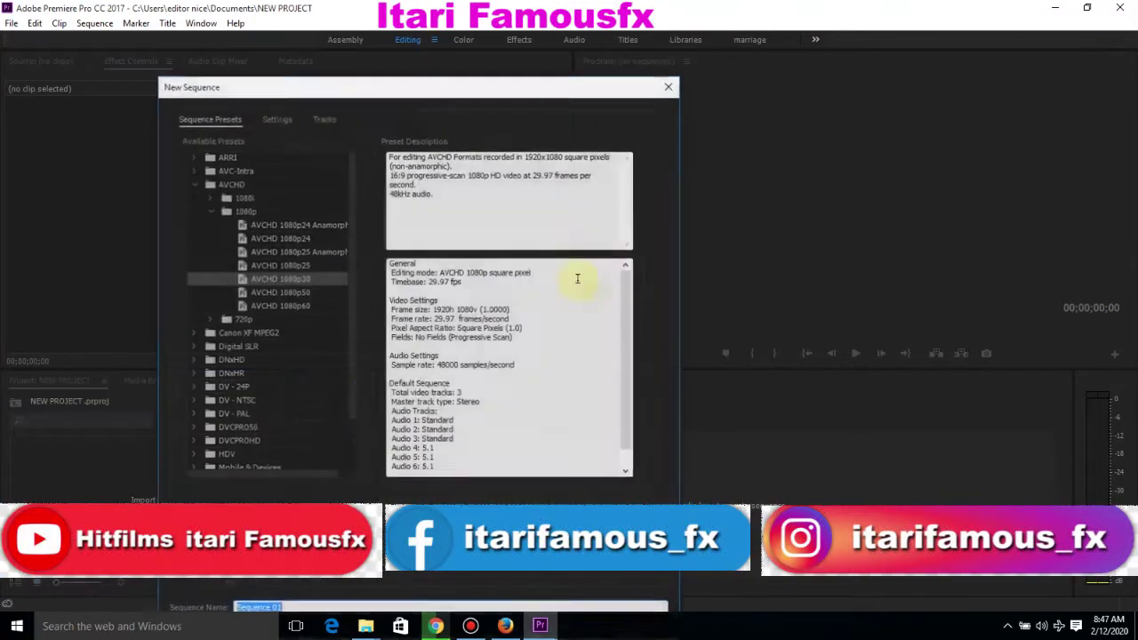
pyautogui.click(194, 184)
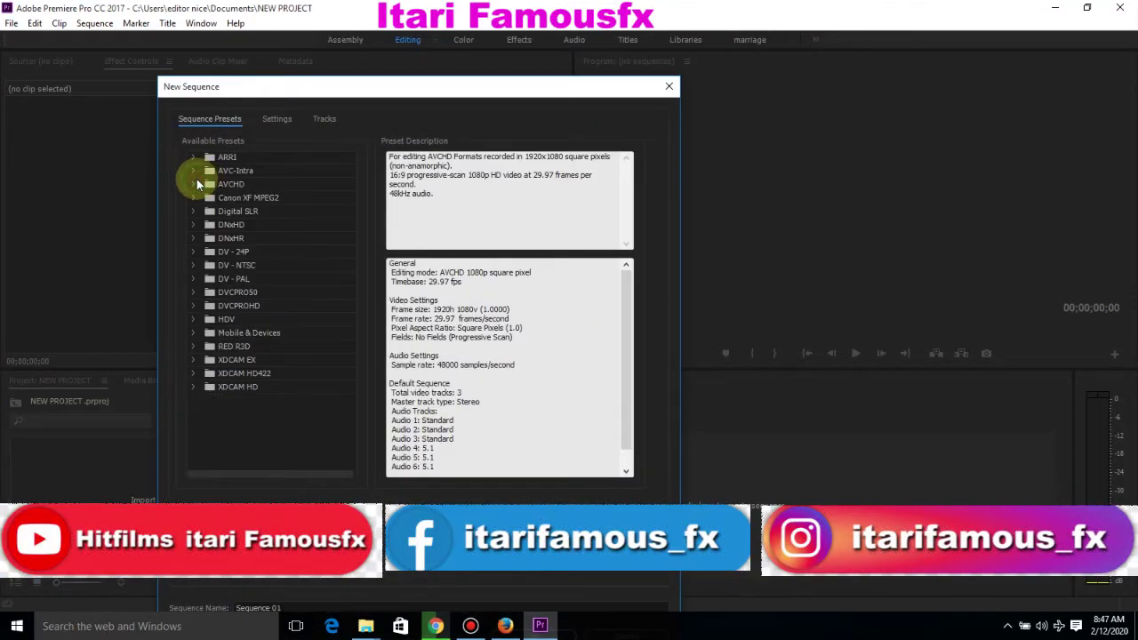
pyautogui.click(195, 318)
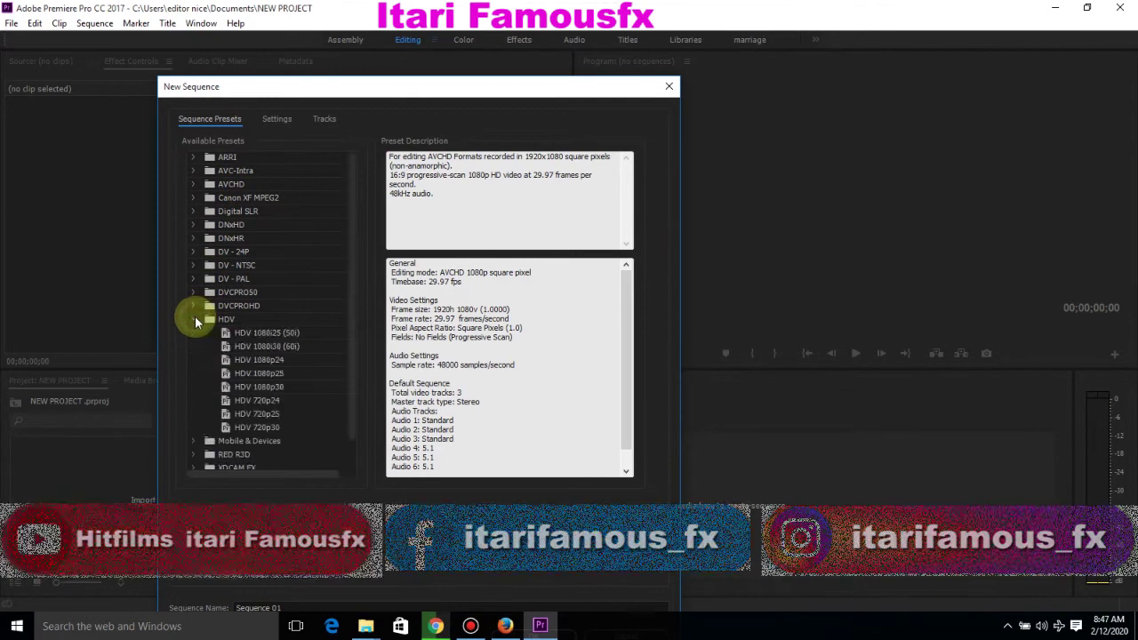
pyautogui.click(279, 403)
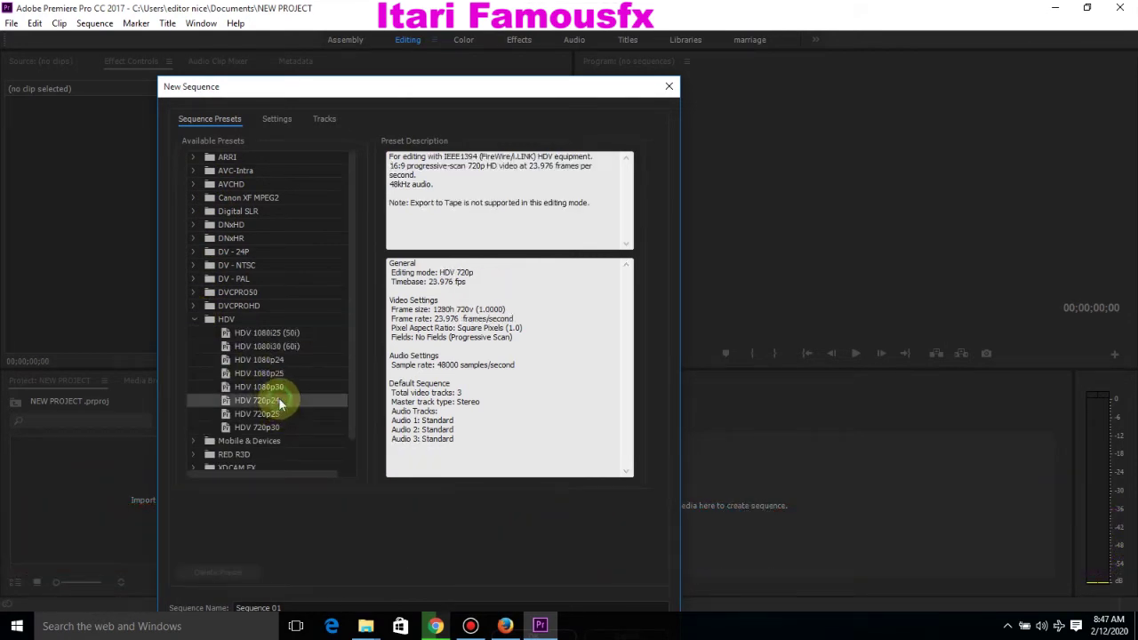
pyautogui.moveTo(470, 85); pyautogui.dragTo(616, 27)
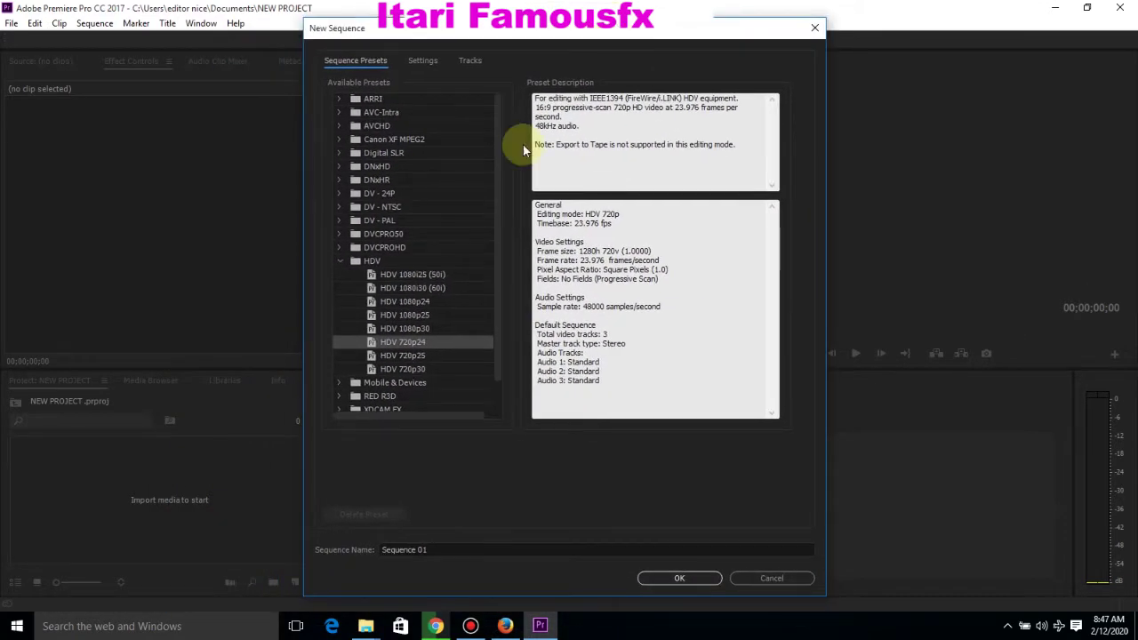
pyautogui.click(449, 548)
pyautogui.hotkey('ctrl', 'a')
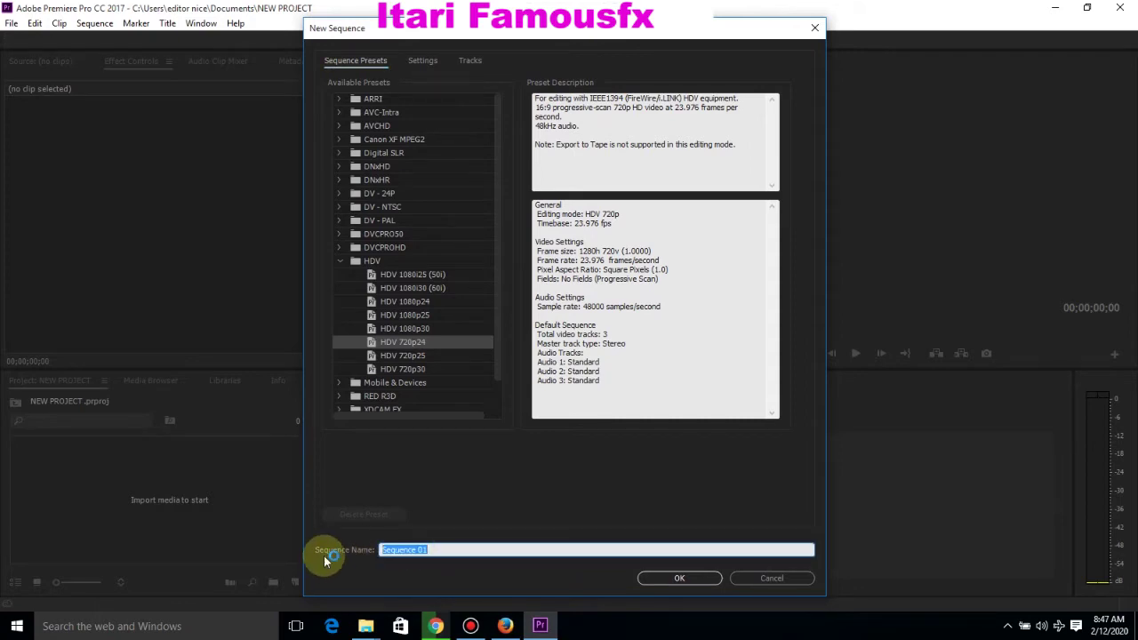
pyautogui.write('itari famousfx')
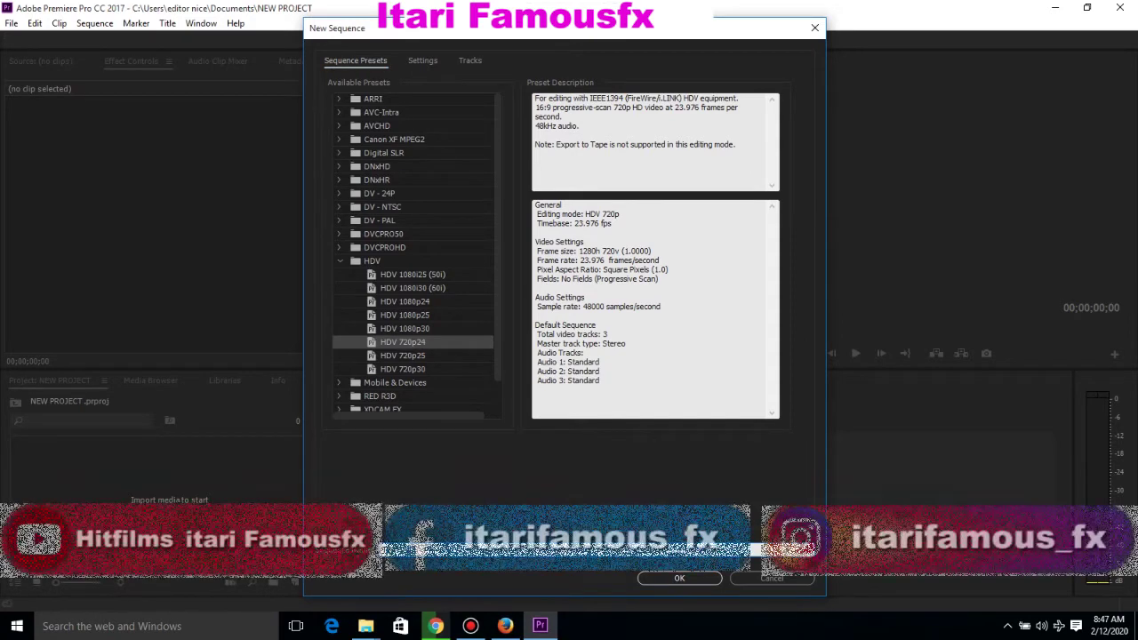
pyautogui.click(644, 581)
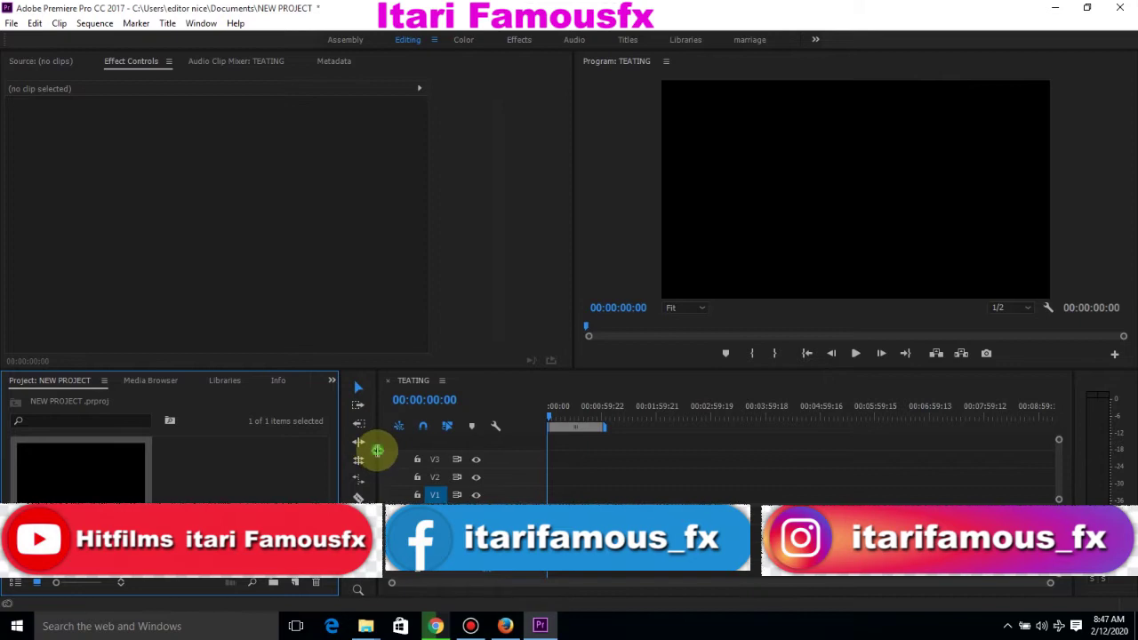
pyautogui.moveTo(377, 451); pyautogui.dragTo(363, 449)
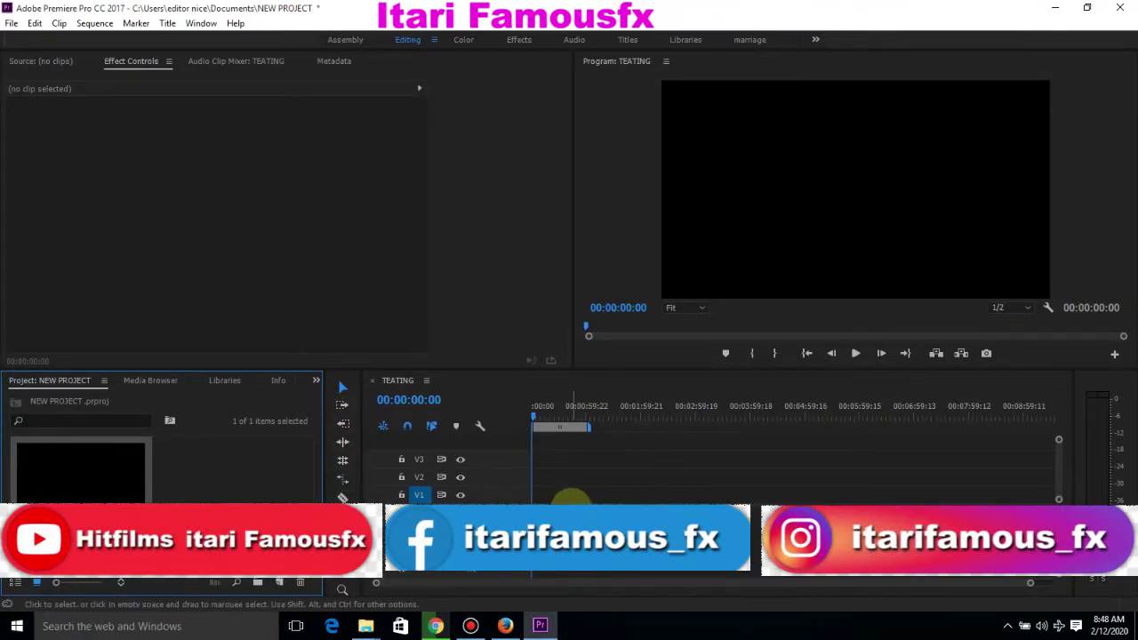
pyautogui.click(707, 469)
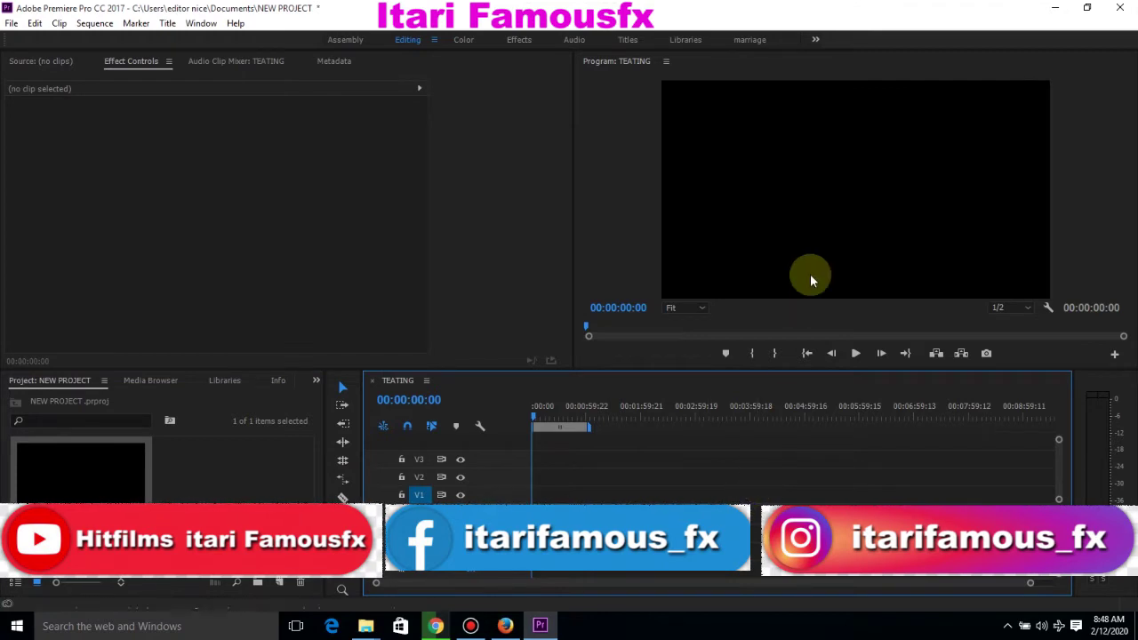
pyautogui.click(852, 193)
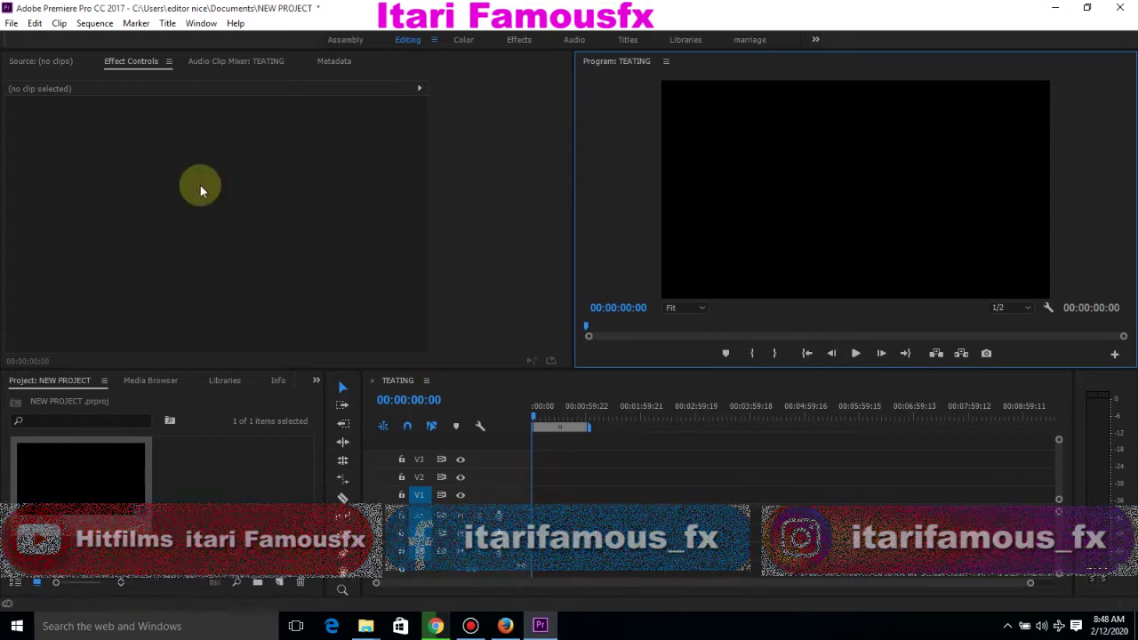
pyautogui.click(124, 64)
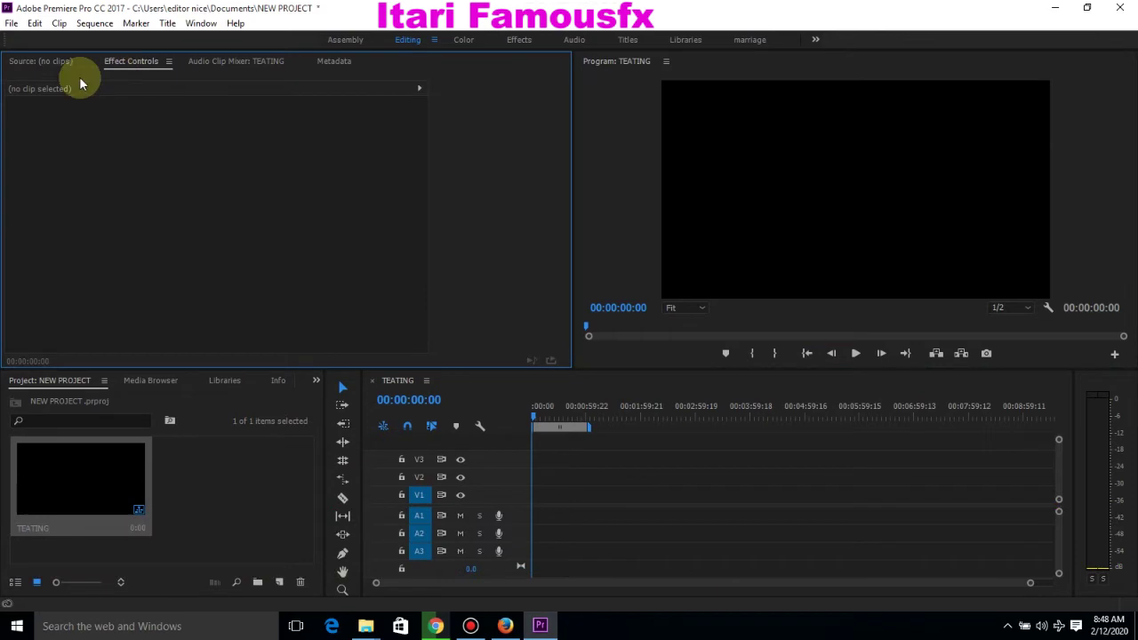
pyautogui.click(221, 64)
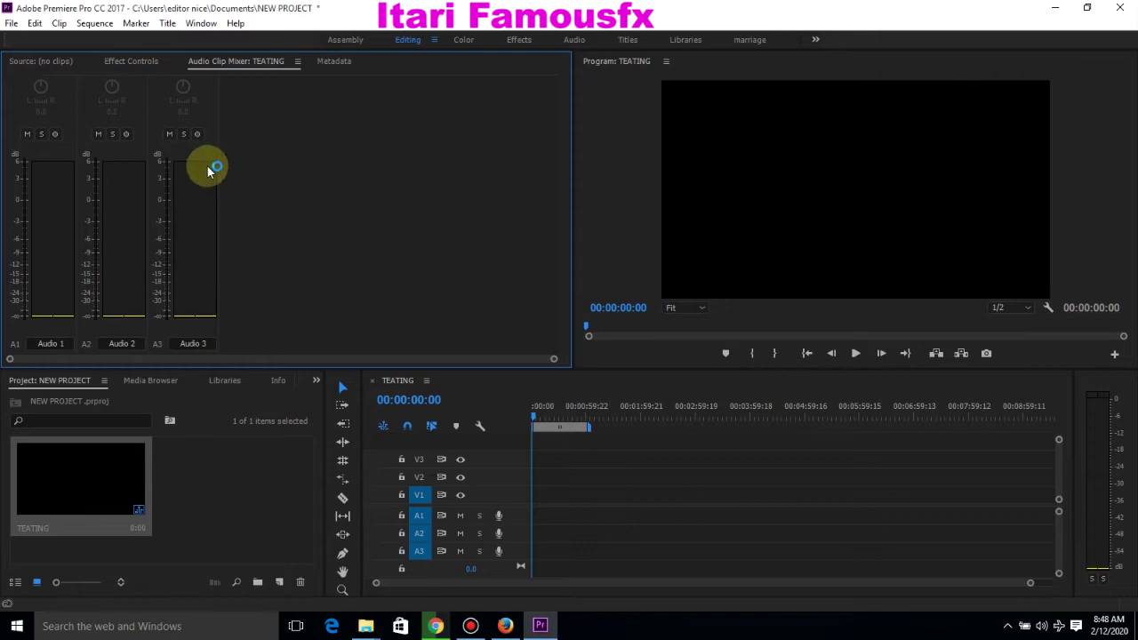
pyautogui.click(213, 459)
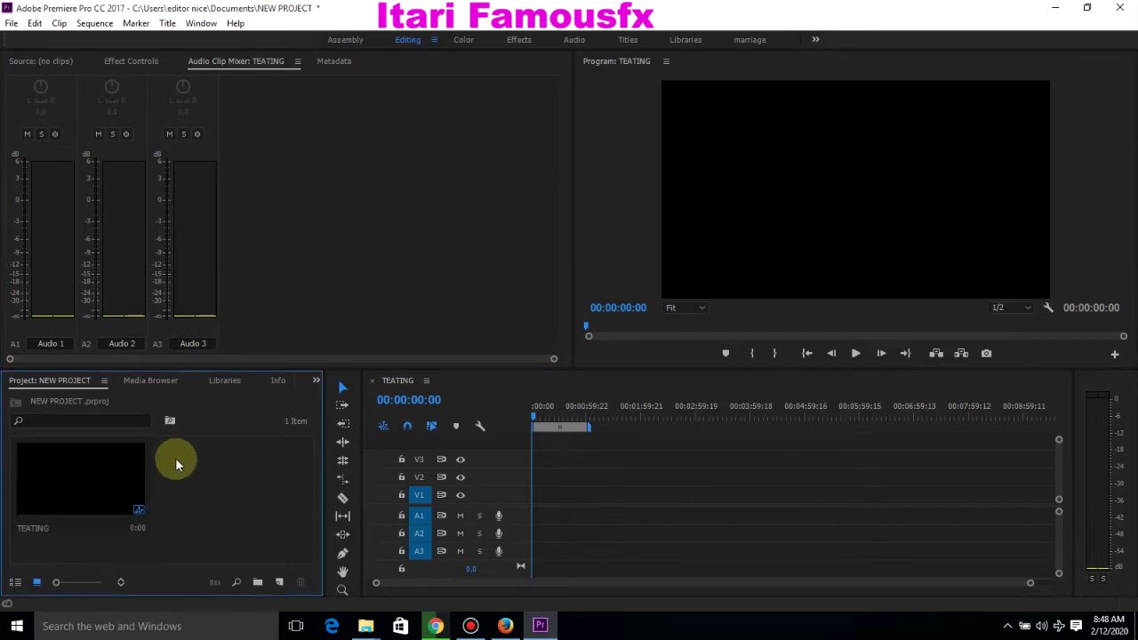
pyautogui.click(96, 487)
pyautogui.moveTo(96, 487); pyautogui.dragTo(576, 500)
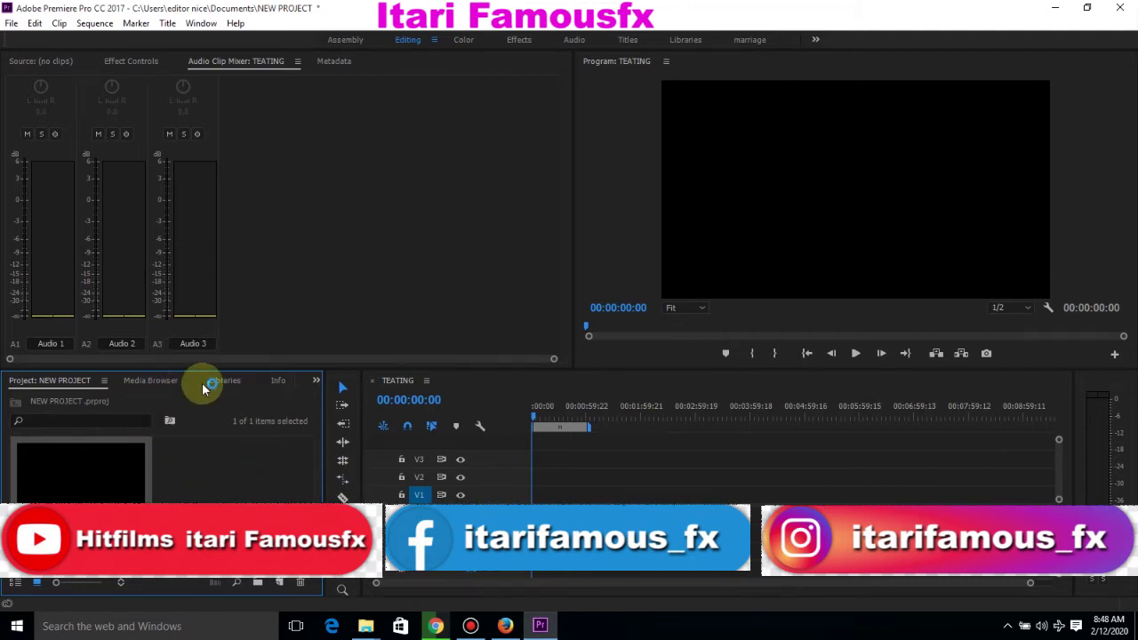
pyautogui.click(315, 380)
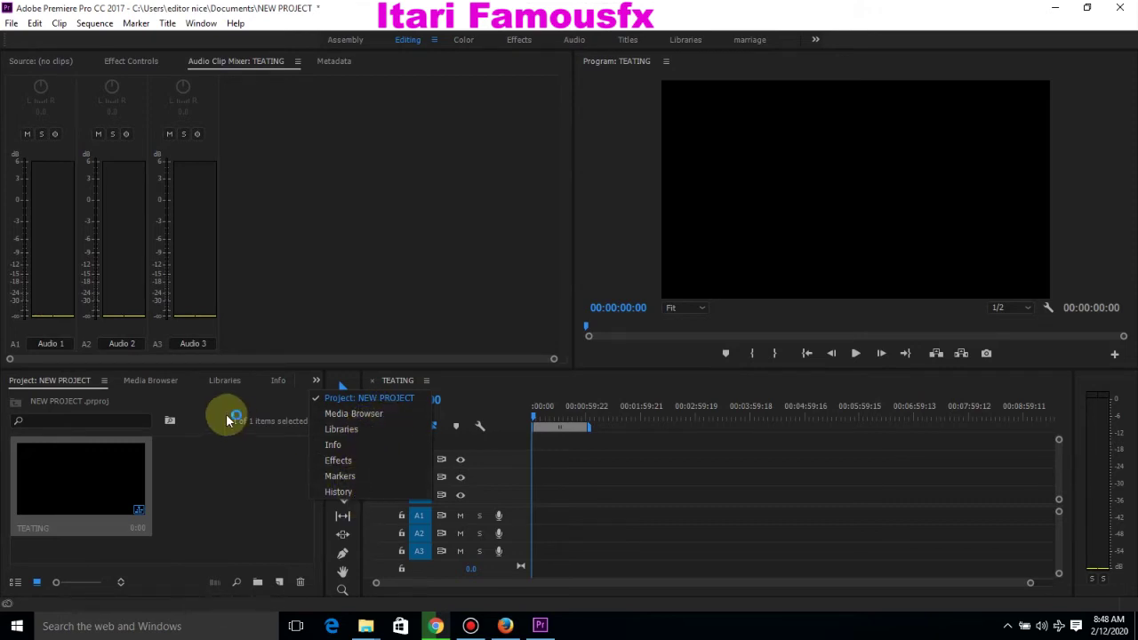
pyautogui.click(244, 498)
pyautogui.click(681, 452)
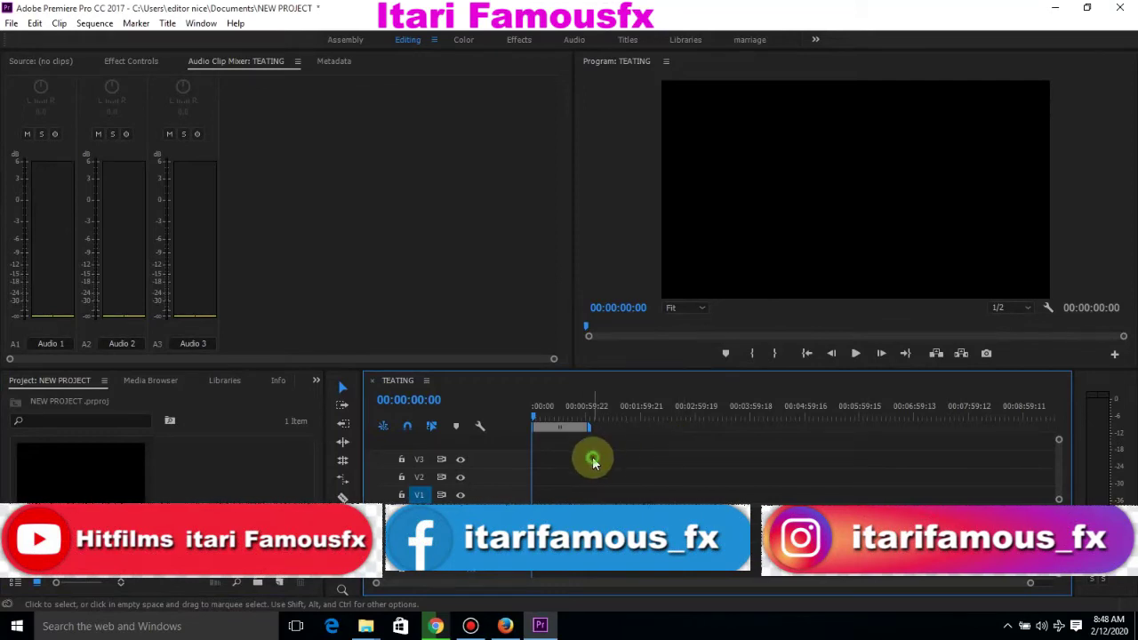
pyautogui.click(366, 626)
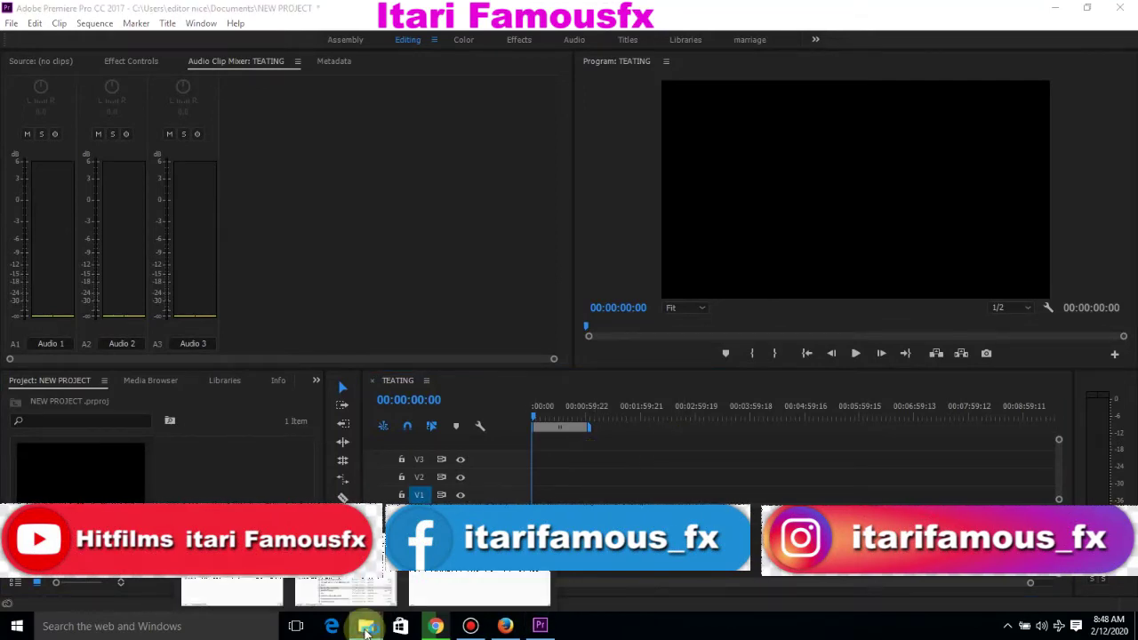
# Step: Drag the 'Life inside China's…' video from SCREEN RECORDER VIDEOS into the Project panel
pyautogui.click(471, 588)
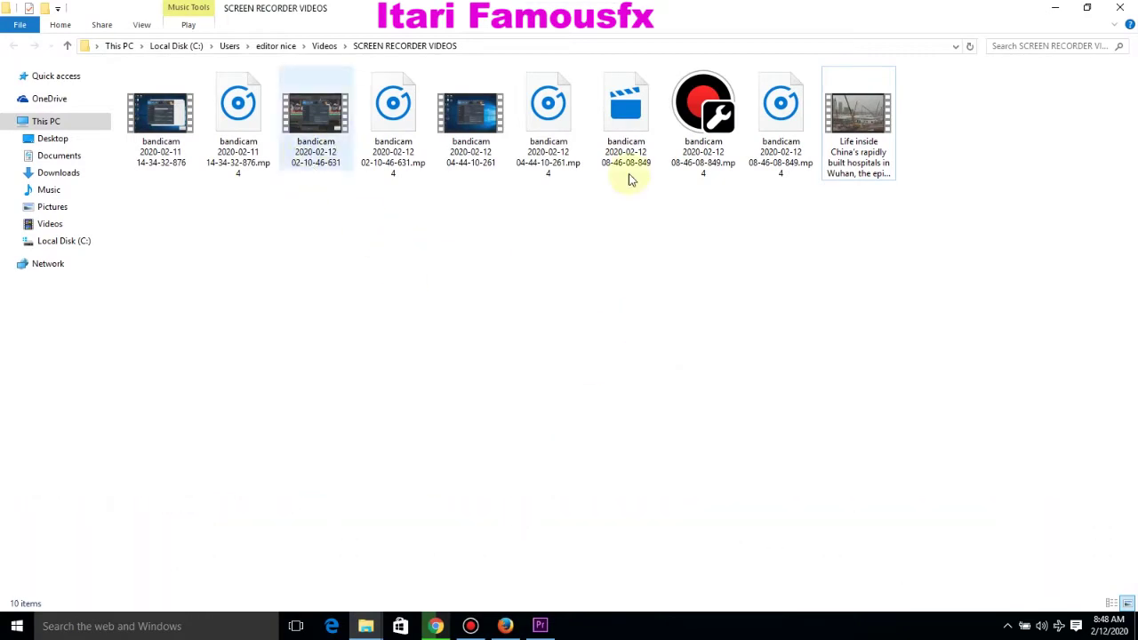
pyautogui.moveTo(849, 129)
pyautogui.mouseDown()
pyautogui.moveTo(565, 562)
pyautogui.moveTo(543, 622)
pyautogui.mouseUp()
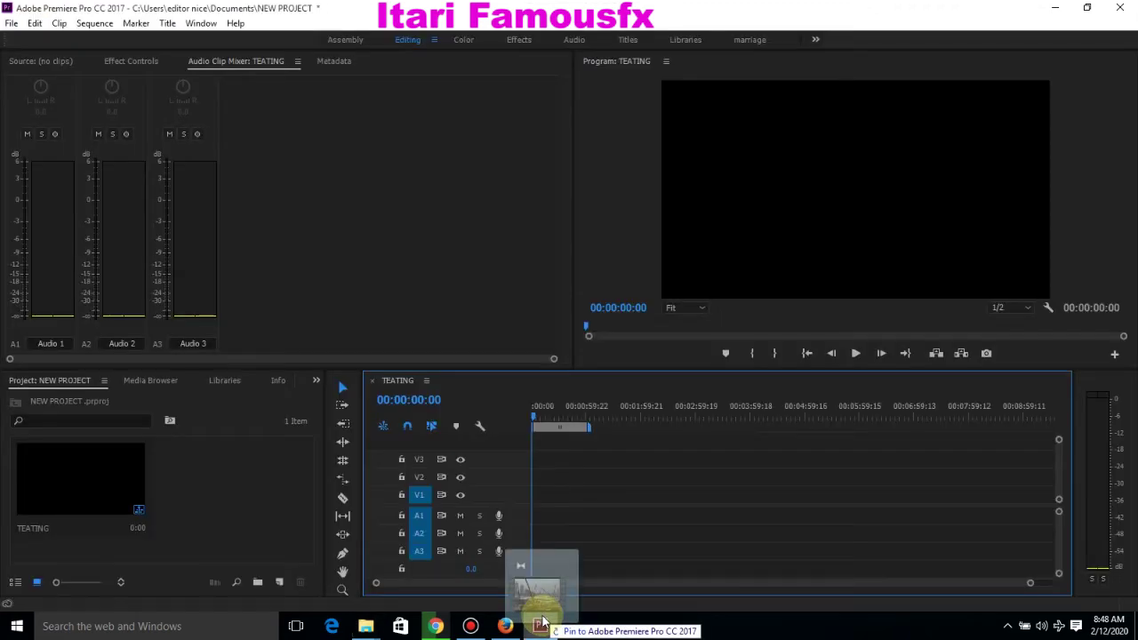
pyautogui.moveTo(542, 622); pyautogui.dragTo(131, 453)
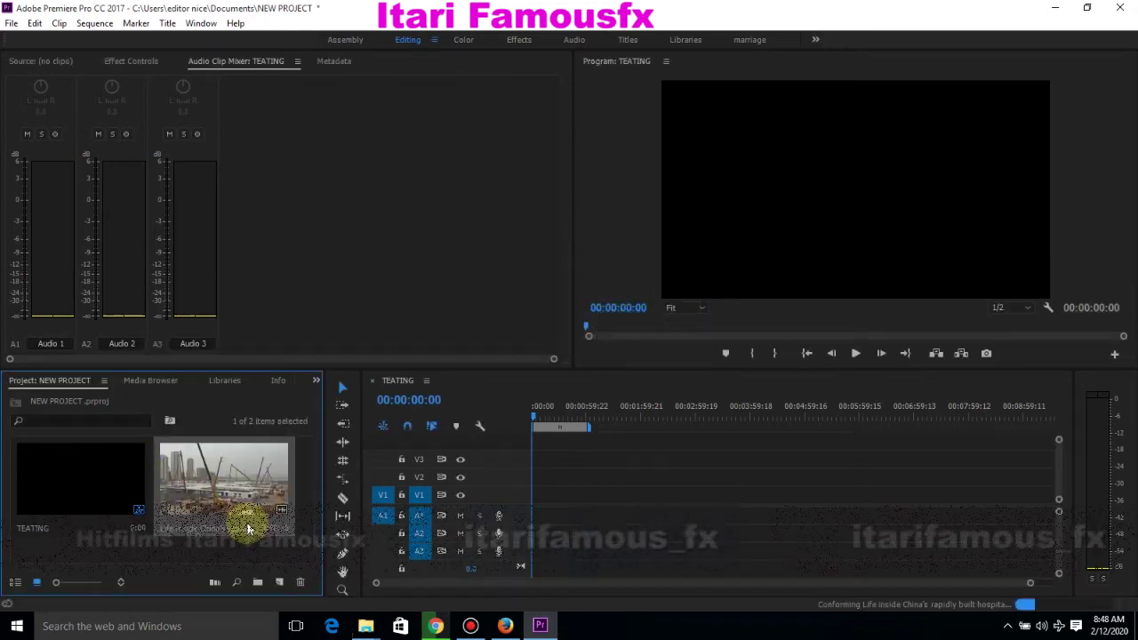
# Step: Save the project, make a sequence from the hospitals clip, and place the clip at the start of TEATING's V1
pyautogui.click(10, 23)
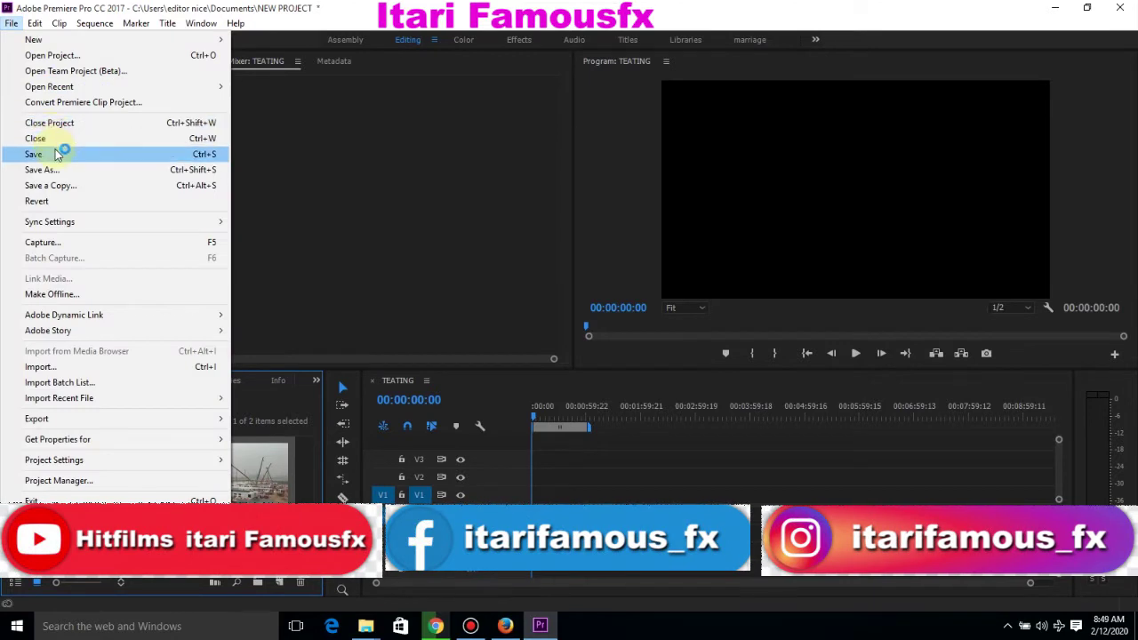
pyautogui.click(55, 153)
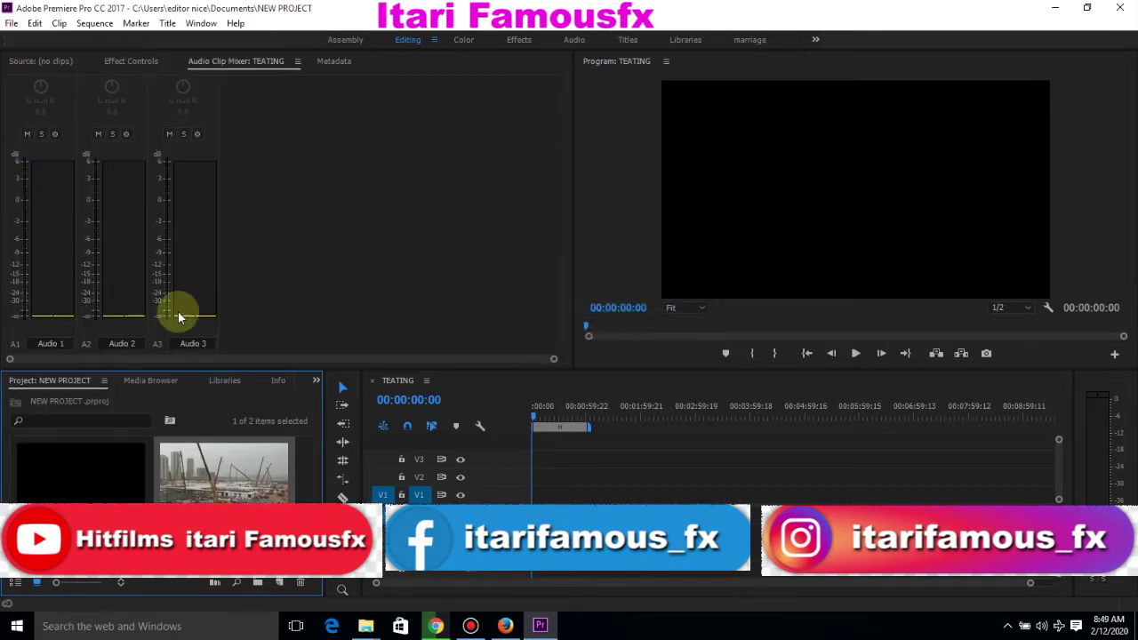
pyautogui.rightClick(265, 487)
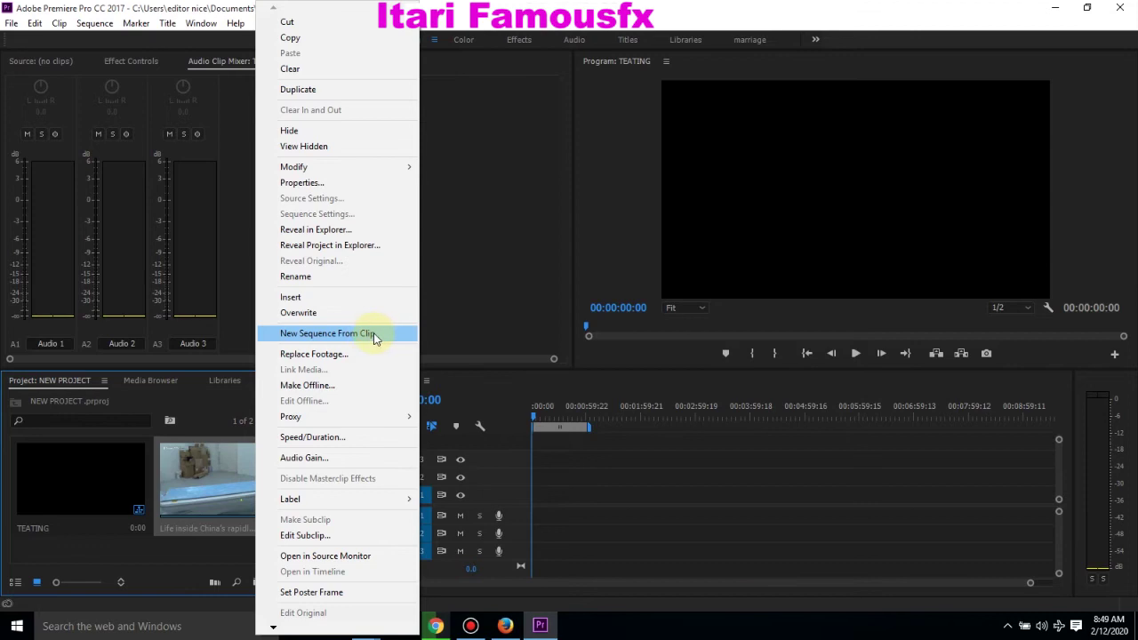
pyautogui.click(371, 334)
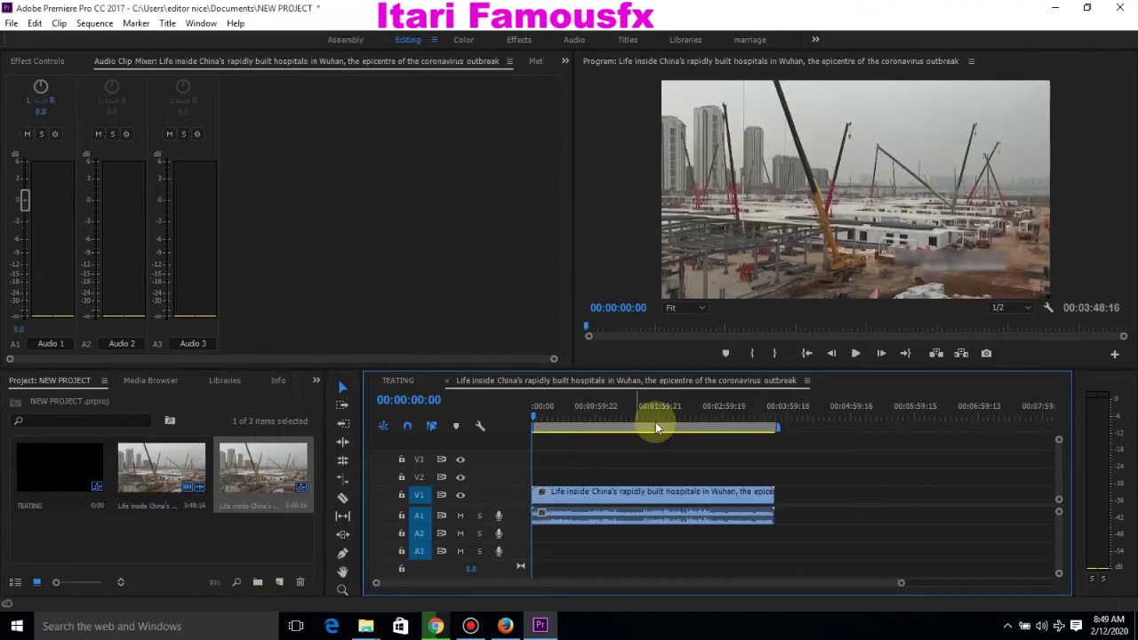
pyautogui.click(411, 383)
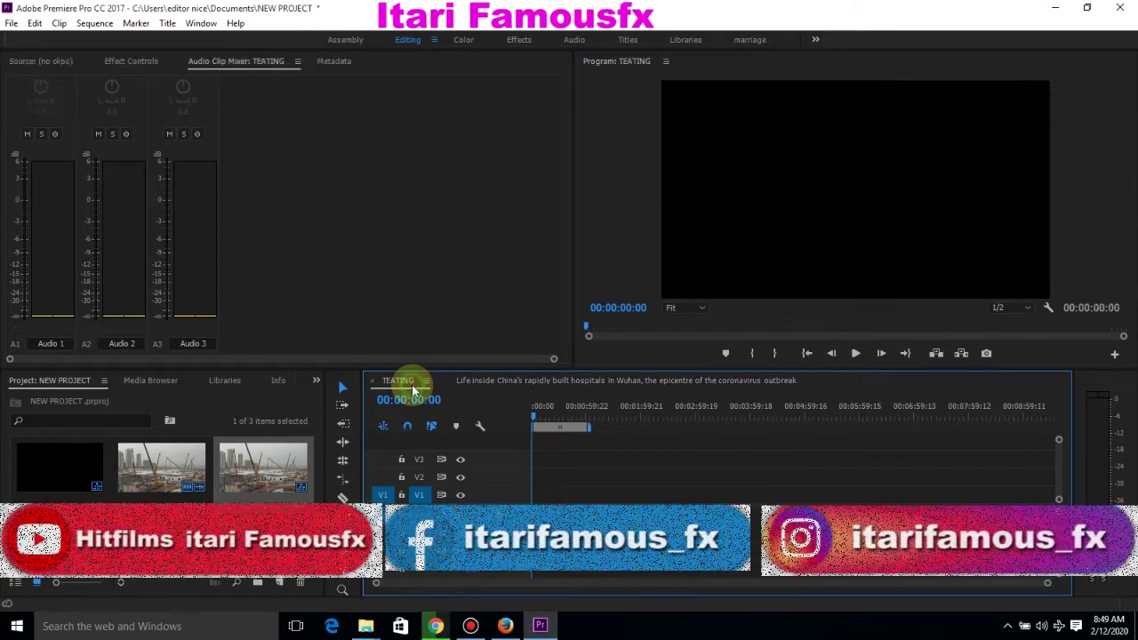
pyautogui.moveTo(160, 467)
pyautogui.mouseDown()
pyautogui.moveTo(498, 467)
pyautogui.moveTo(492, 496)
pyautogui.mouseUp()
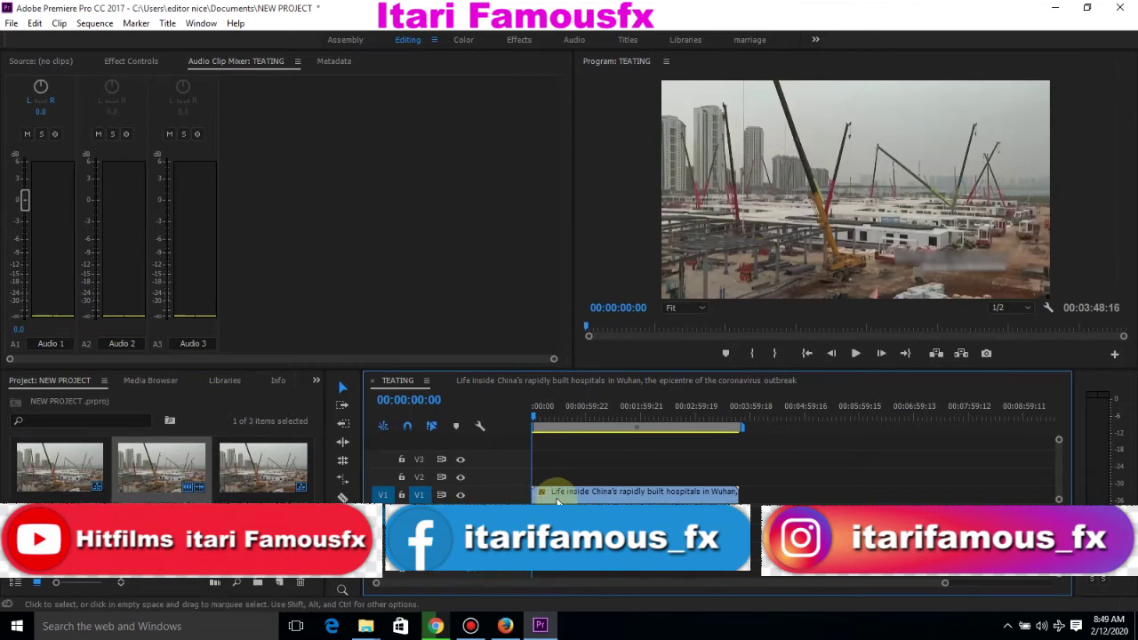
# Step: Apply Scale to Frame Size to the timeline clip, play it, and return the playhead to 00:00:00:00
pyautogui.rightClick(573, 499)
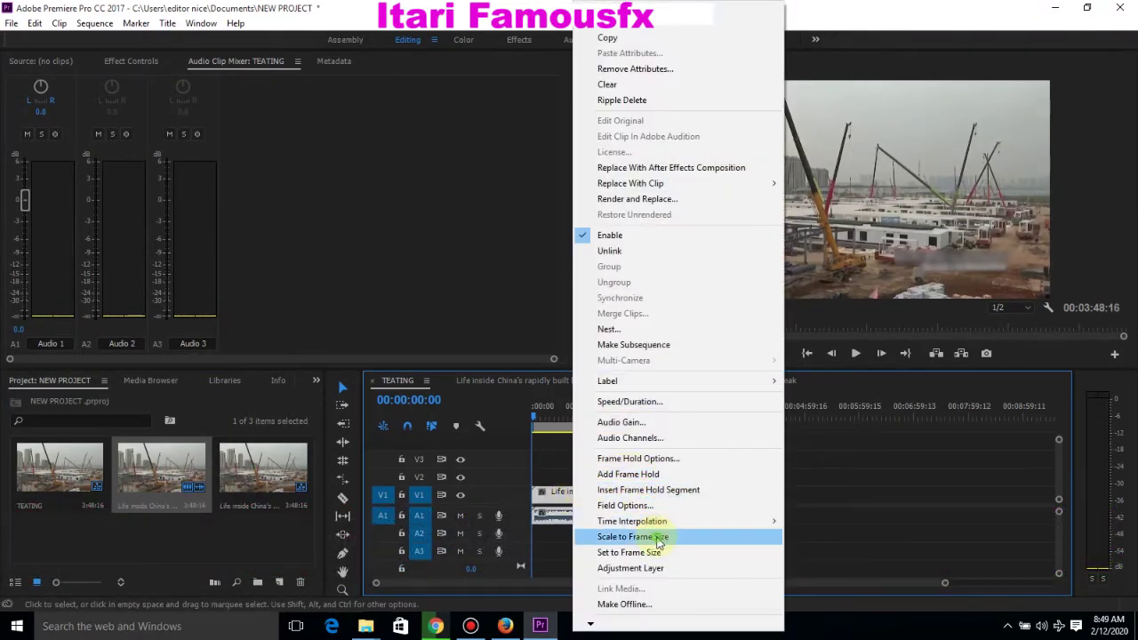
pyautogui.click(659, 538)
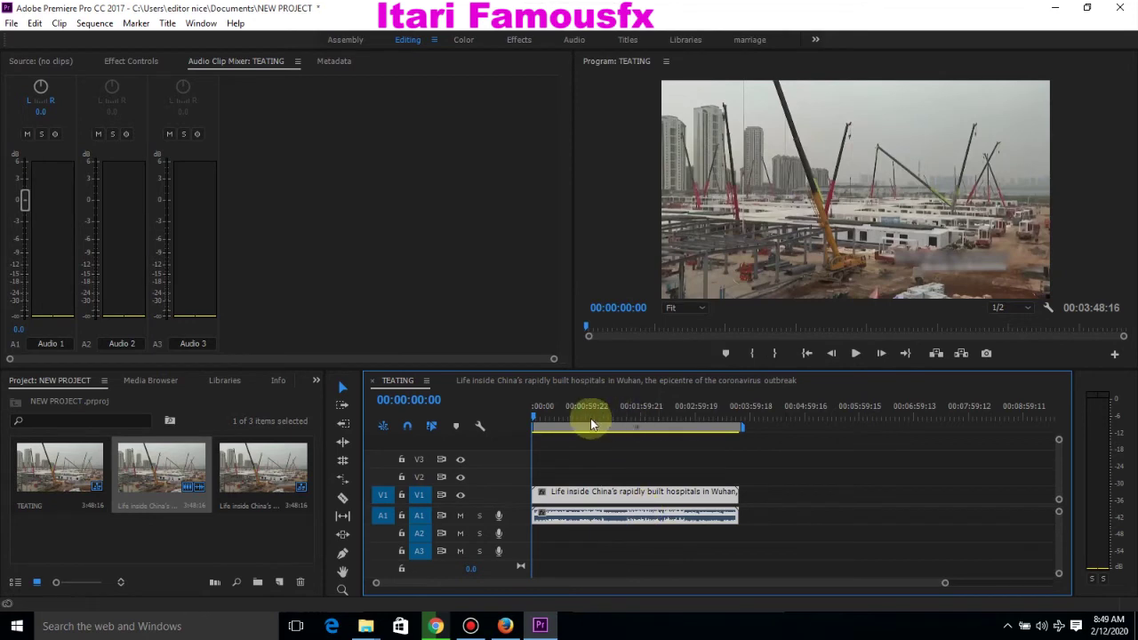
pyautogui.press('space')
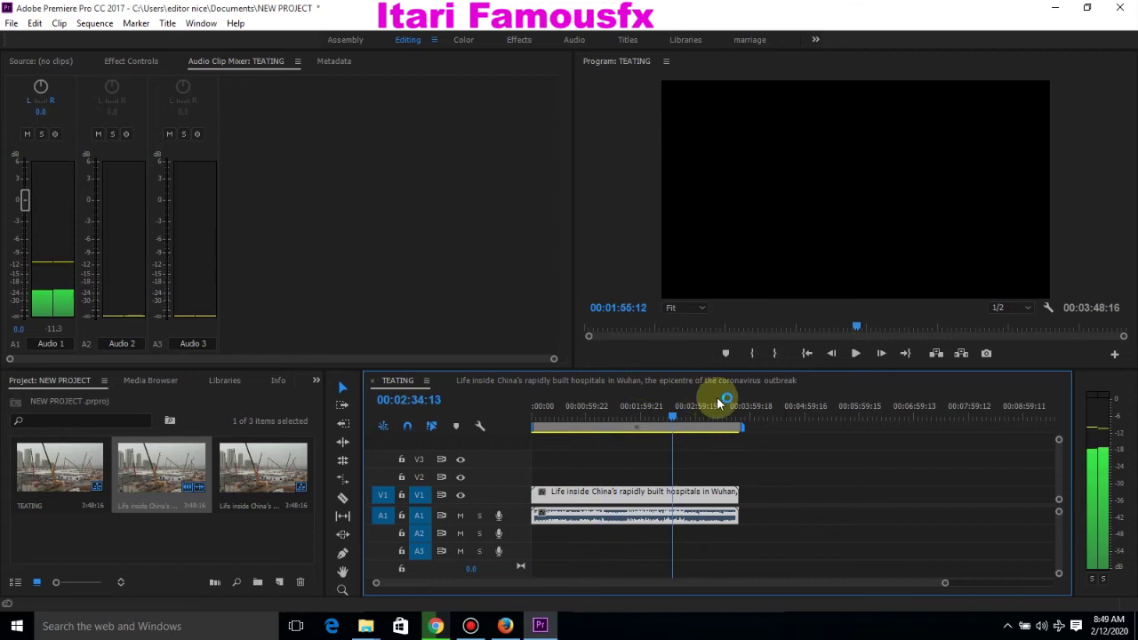
pyautogui.moveTo(633, 402); pyautogui.dragTo(533, 405)
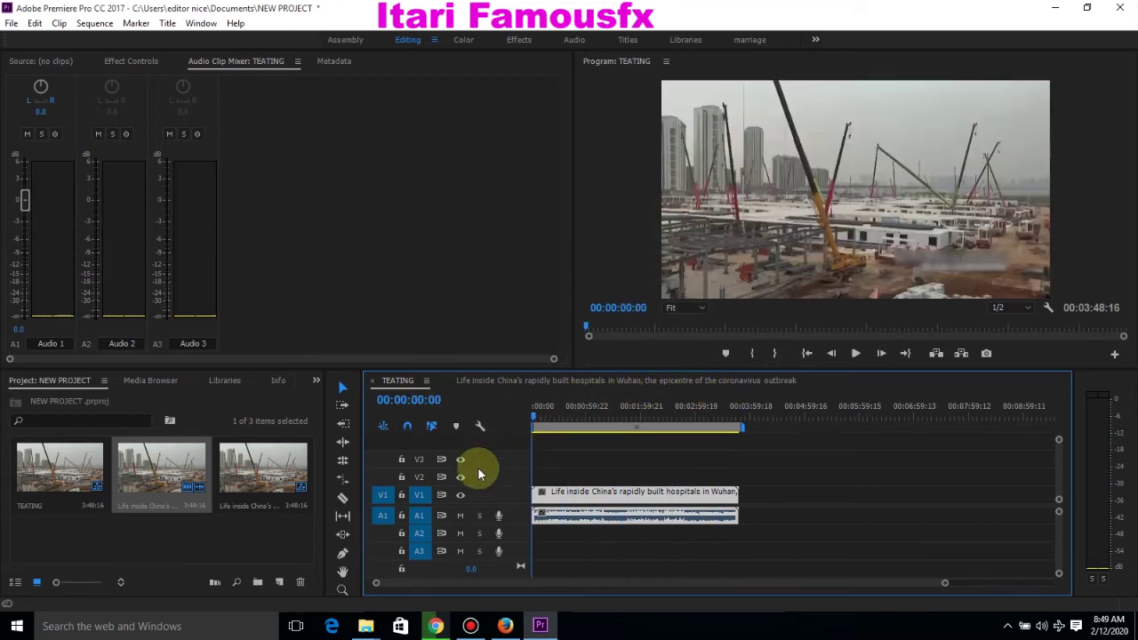
pyautogui.click(601, 491)
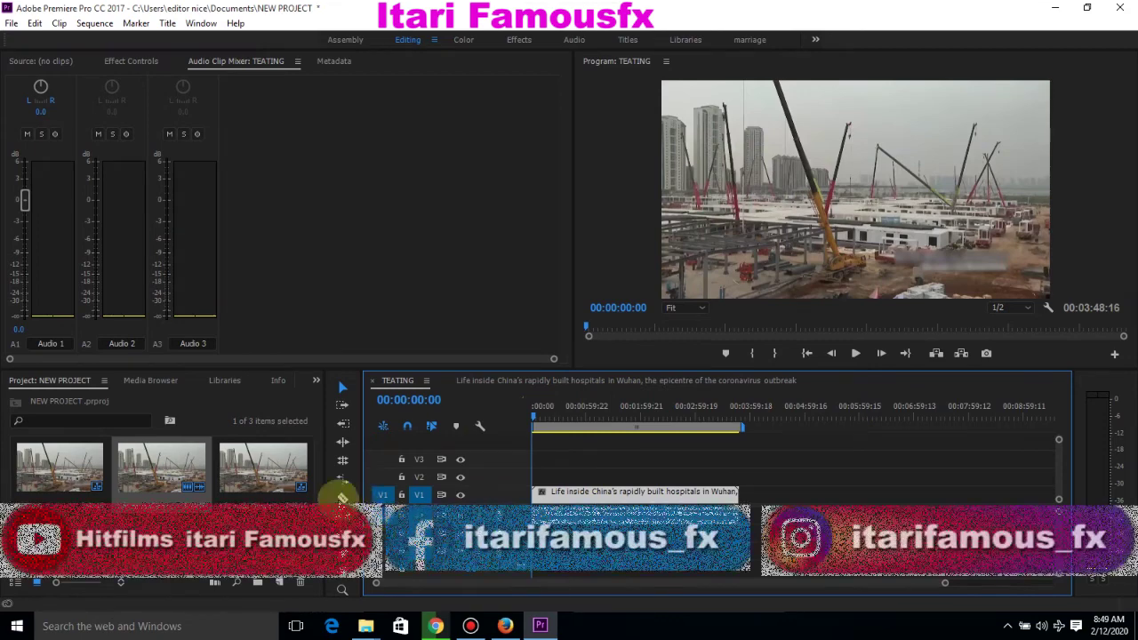
# Step: Cut the hospitals clip at four points along the timeline with the Razor tool
pyautogui.click(341, 496)
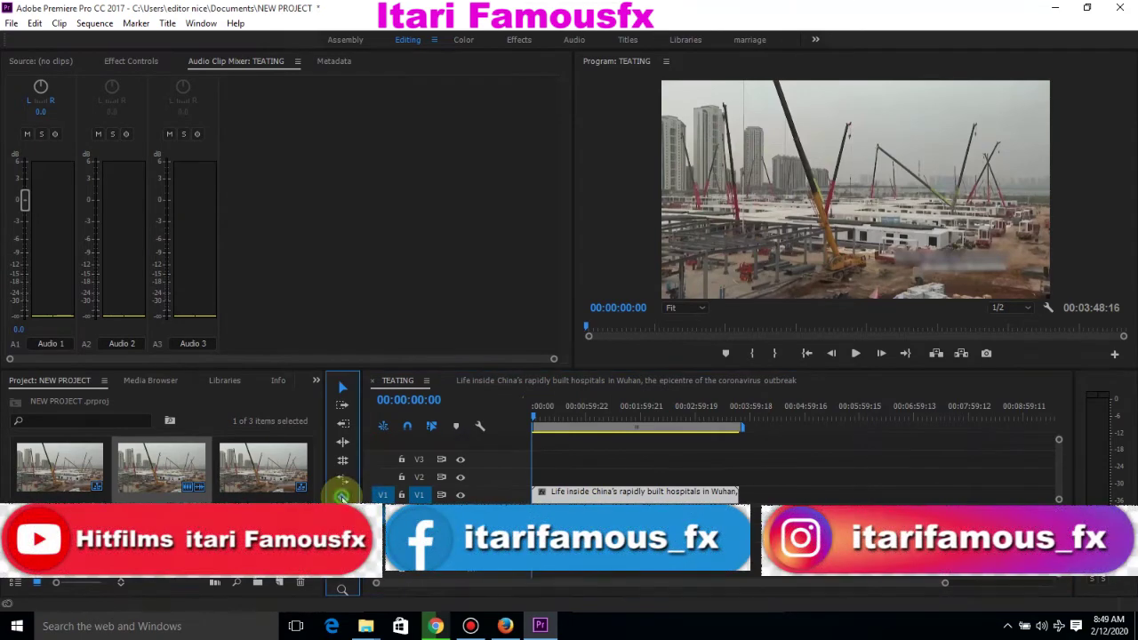
pyautogui.click(570, 493)
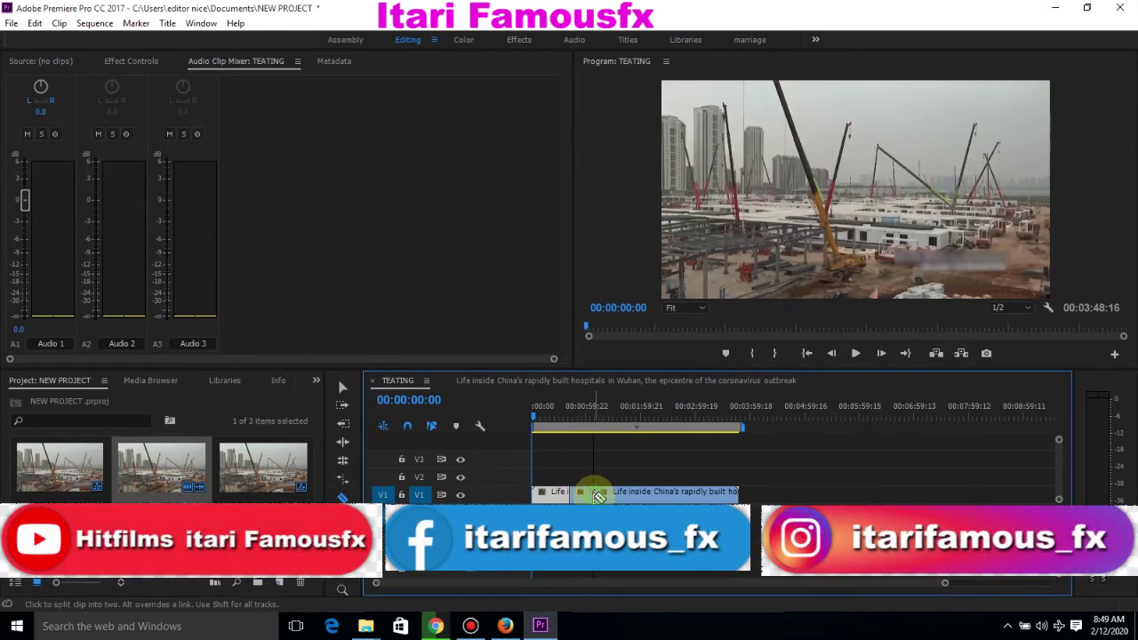
pyautogui.click(610, 494)
pyautogui.click(644, 494)
pyautogui.click(667, 494)
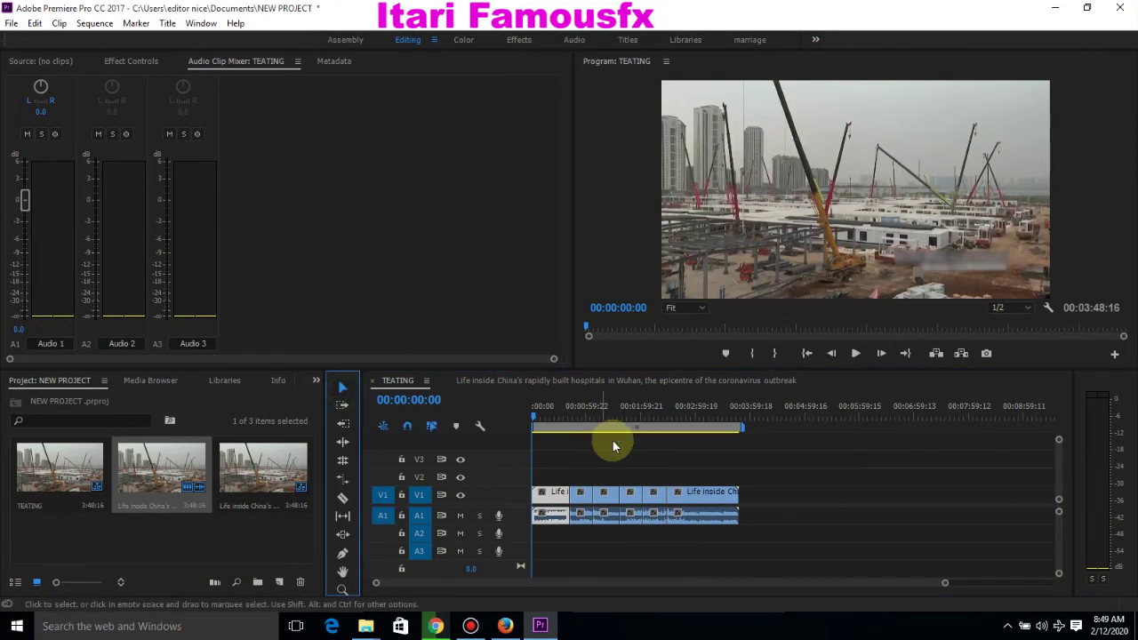
# Step: Ripple delete the clip's last piece, shortening TEATING to 00:02:29:20
pyautogui.click(712, 495)
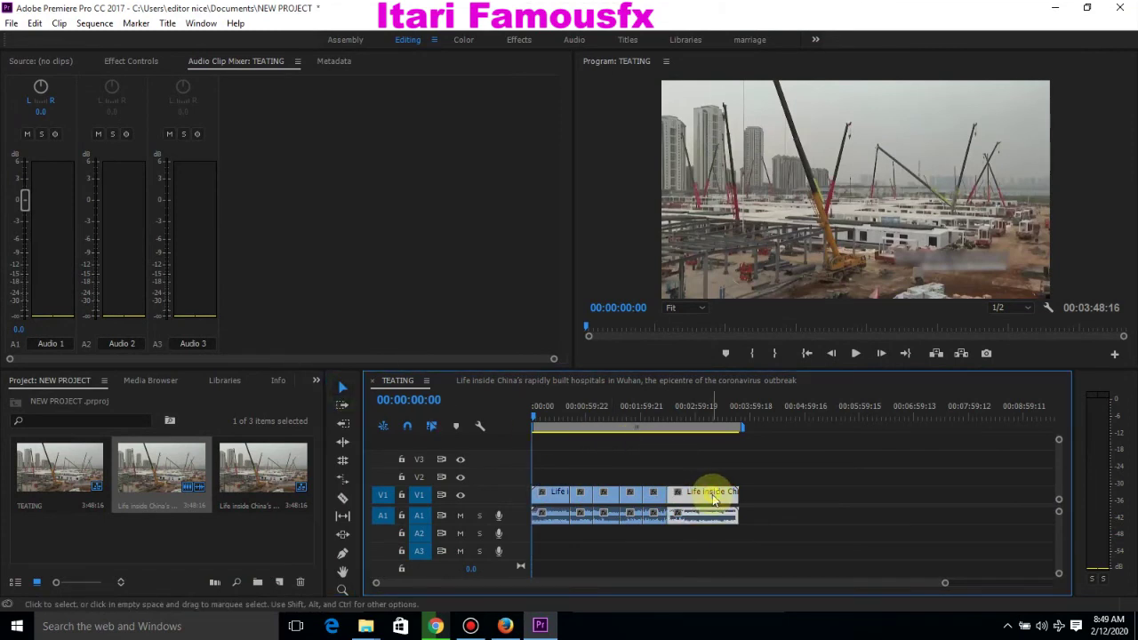
pyautogui.rightClick(714, 500)
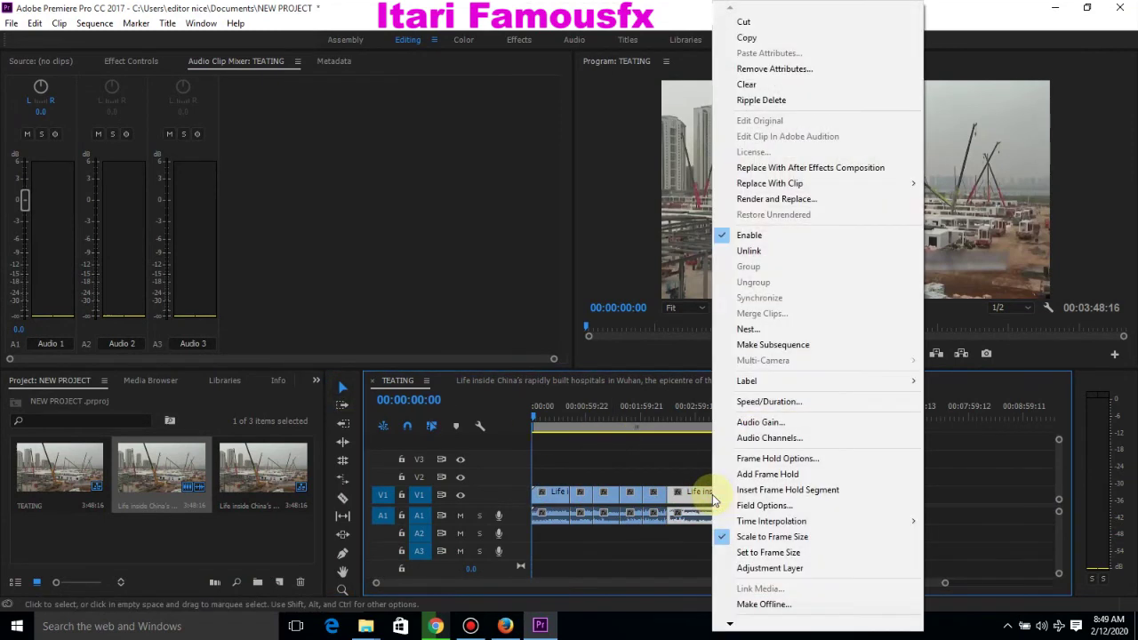
pyautogui.click(823, 89)
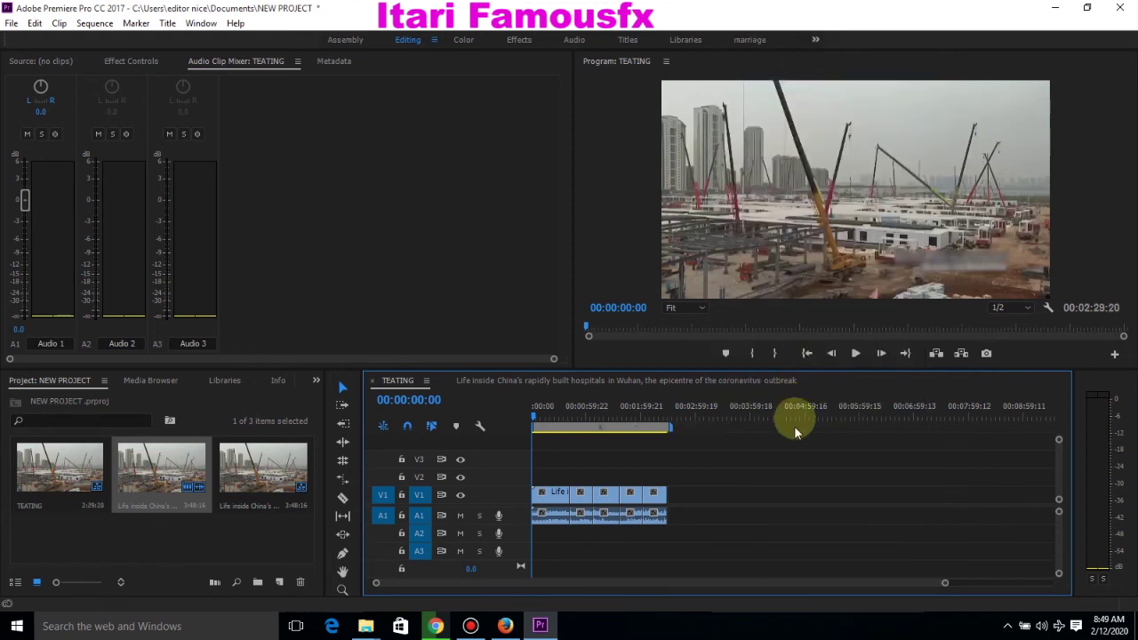